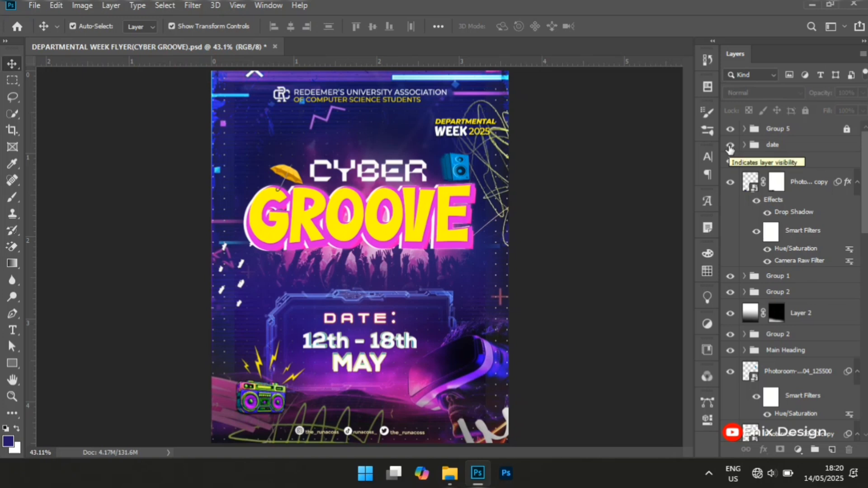
Hide the date and Radio groups, the masked Photoroom copy layer with a drop shadow, Group 1 and the upper Group 2
{"action": "left_click", "coordinate": [730, 146]}
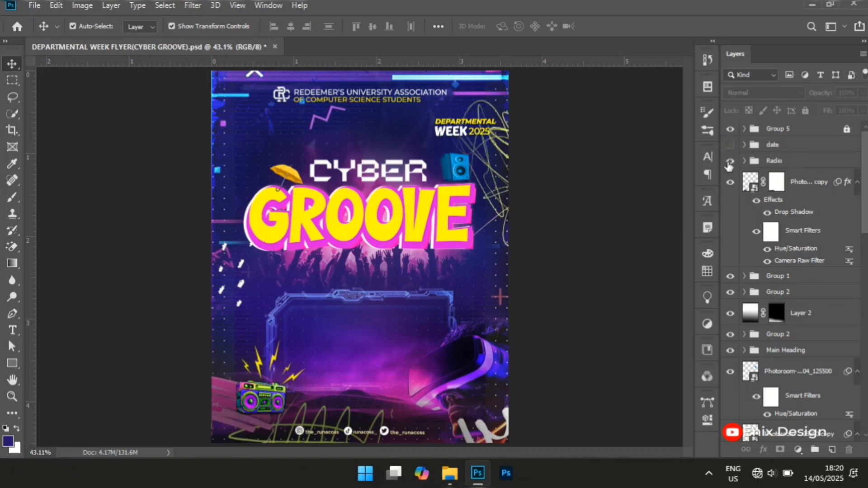
{"action": "left_click", "coordinate": [729, 162]}
{"action": "left_click", "coordinate": [730, 183]}
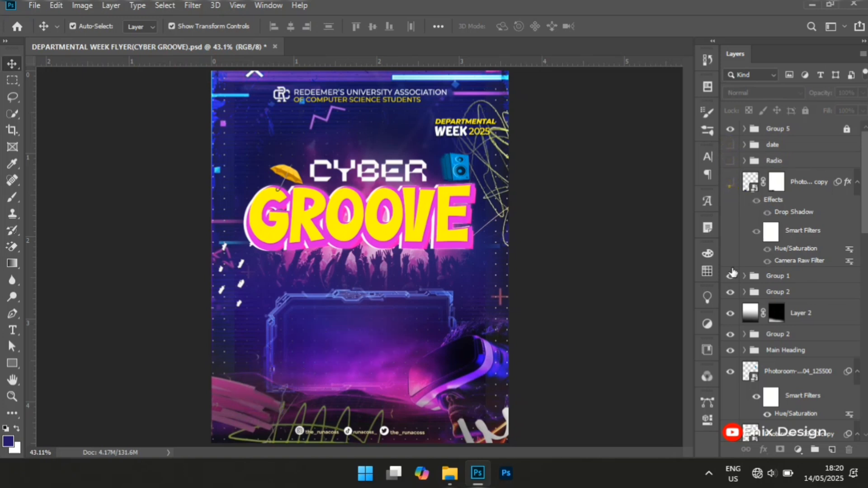
{"action": "left_click", "coordinate": [730, 276]}
{"action": "left_click", "coordinate": [731, 292]}
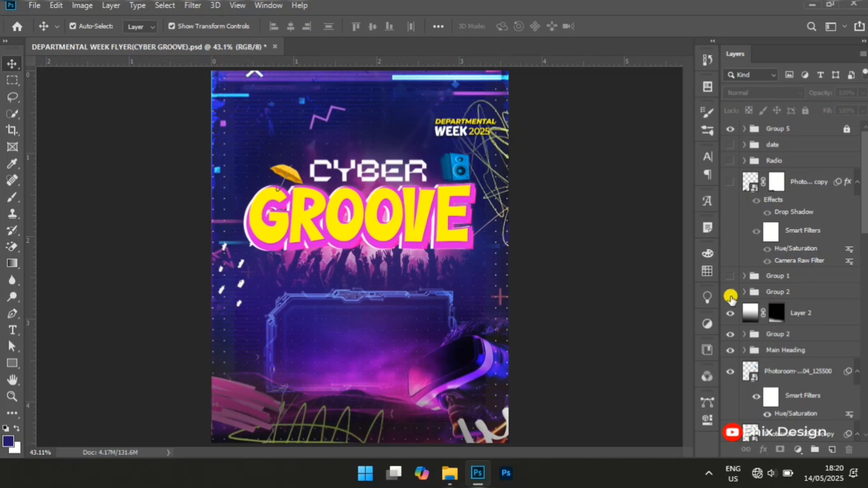
Hide Layer 2, the lower Group 2, the Main Heading group and the sharp speaker image layer
{"action": "left_click", "coordinate": [731, 315]}
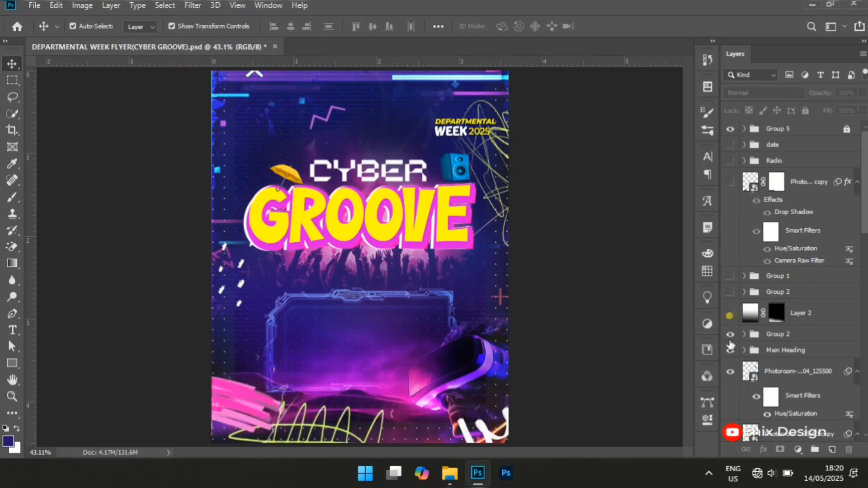
{"action": "left_click", "coordinate": [731, 334]}
{"action": "left_click", "coordinate": [730, 351]}
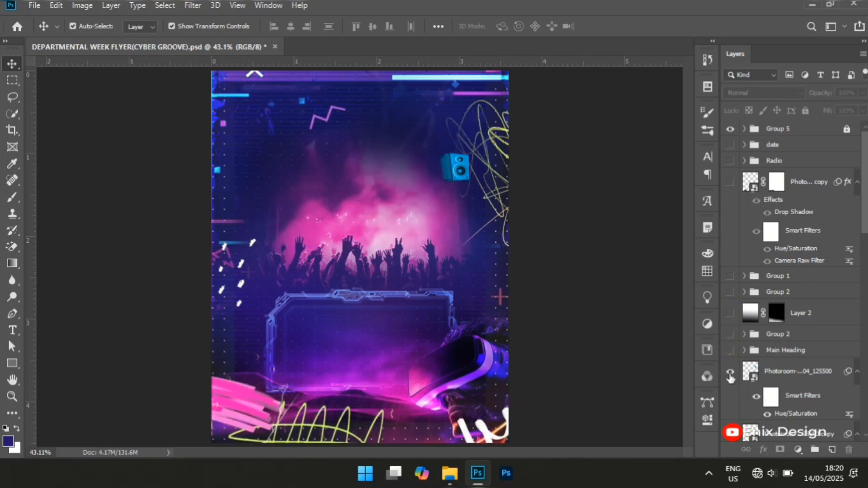
{"action": "left_click", "coordinate": [730, 372]}
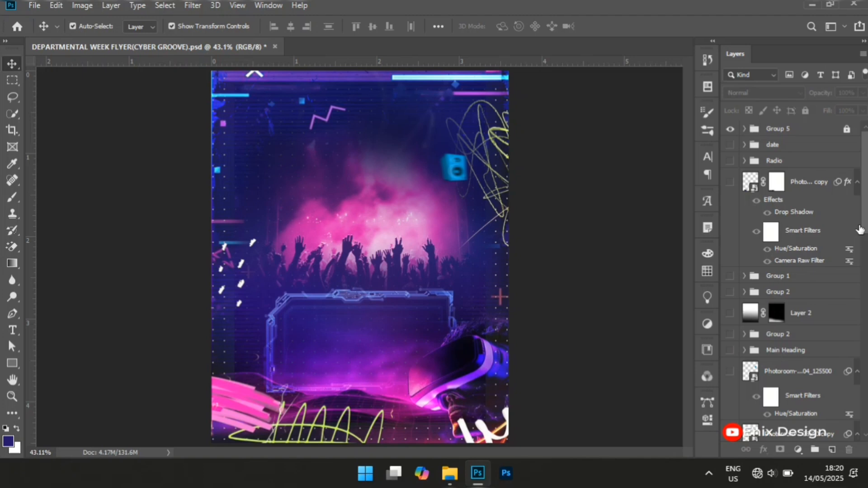
Hide the motion-blurred speaker copy and the two dark overlay layers beneath it, including the scribbles and dots
{"action": "left_click_drag", "start_coordinate": [863, 209], "coordinate": [859, 269]}
{"action": "left_click", "coordinate": [730, 267]}
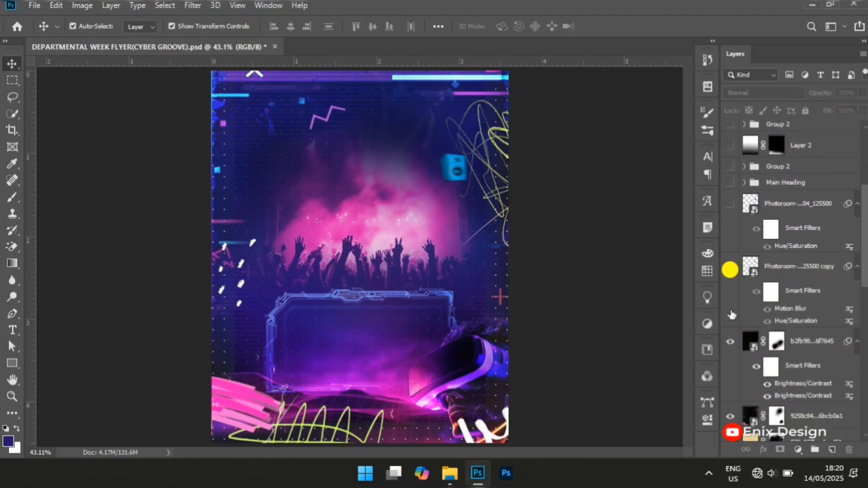
{"action": "left_click", "coordinate": [731, 341]}
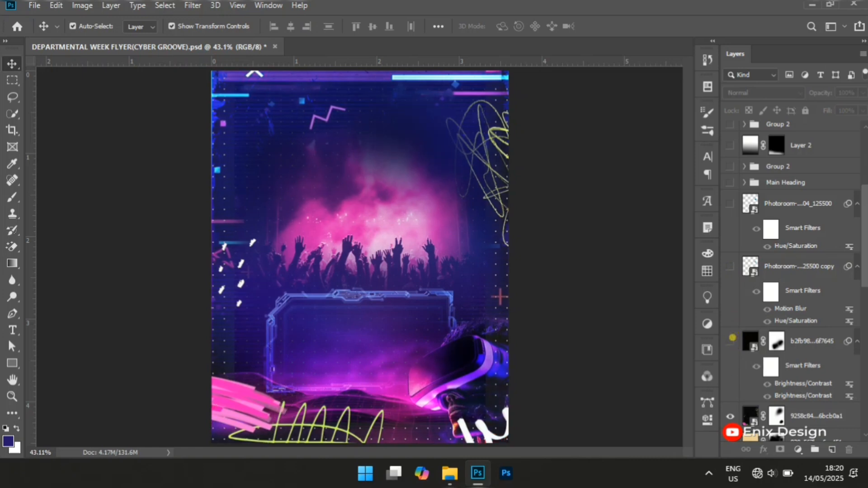
{"action": "left_click", "coordinate": [730, 417]}
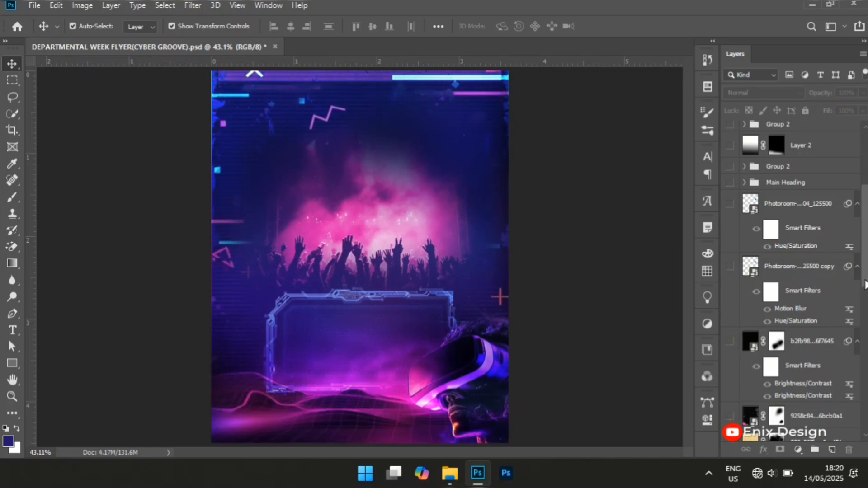
Hide the beige image layer, Layer 1 and the glowing purple wave landscape layer
{"action": "scroll", "coordinate": [777, 314], "scroll_direction": "down", "scroll_amount": 5}
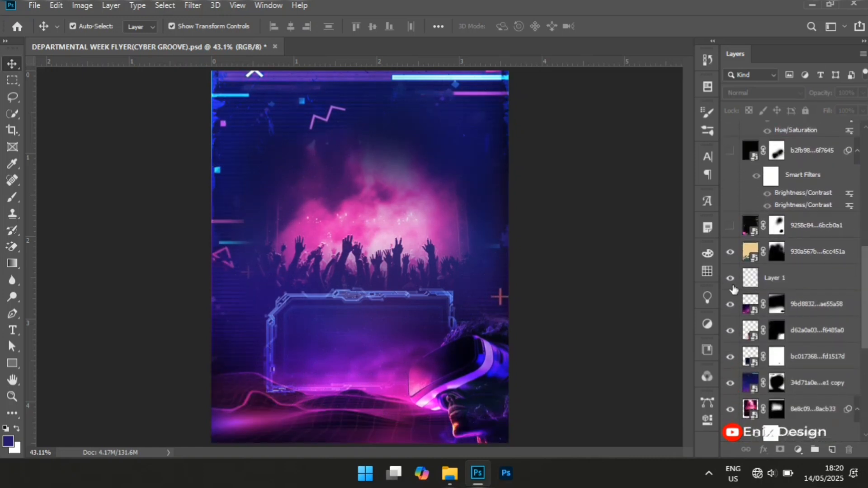
{"action": "left_click", "coordinate": [731, 251]}
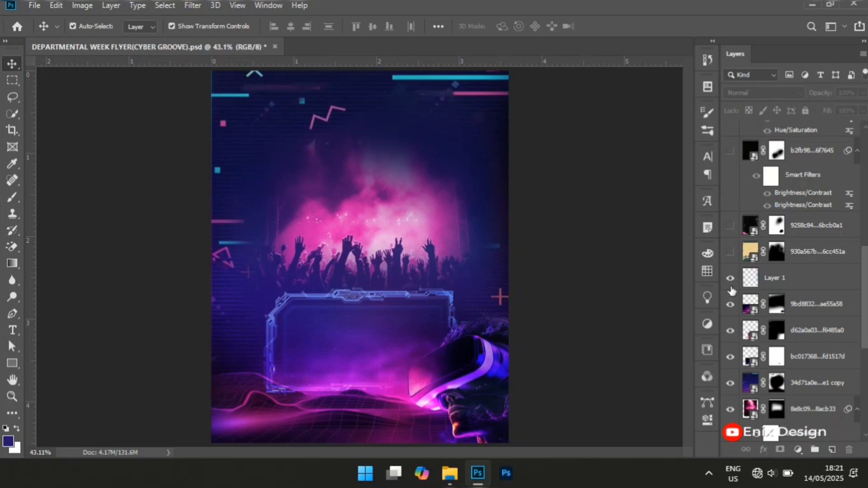
{"action": "left_click", "coordinate": [730, 277]}
{"action": "left_click", "coordinate": [730, 304]}
Hide the VR headset figure, the neon date frame, the geometric pattern copy and the concert crowd layers
{"action": "left_click", "coordinate": [732, 331]}
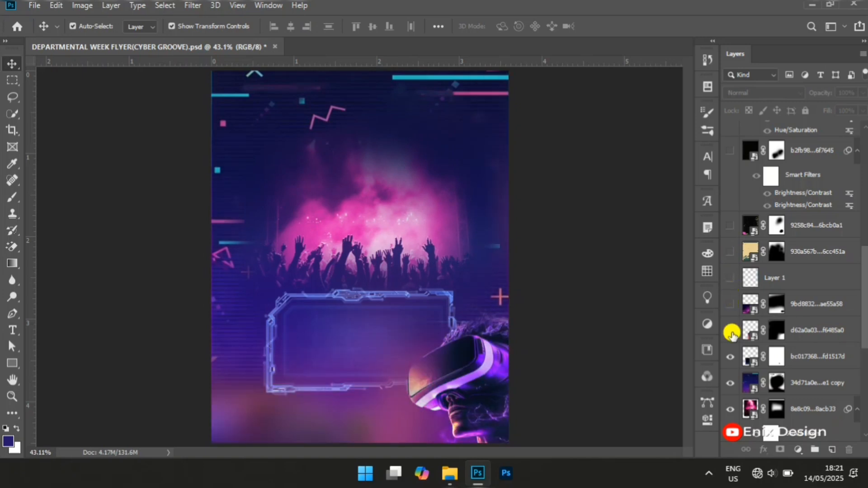
{"action": "left_click", "coordinate": [731, 356]}
{"action": "left_click", "coordinate": [732, 383]}
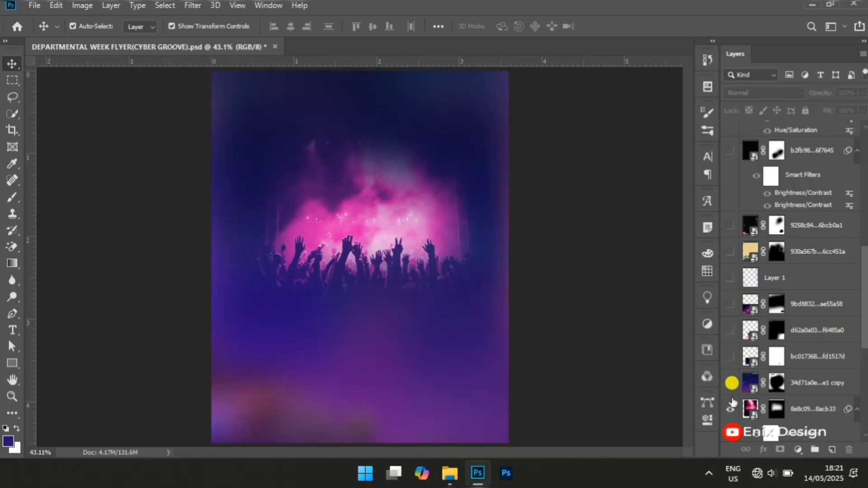
{"action": "left_click", "coordinate": [732, 408]}
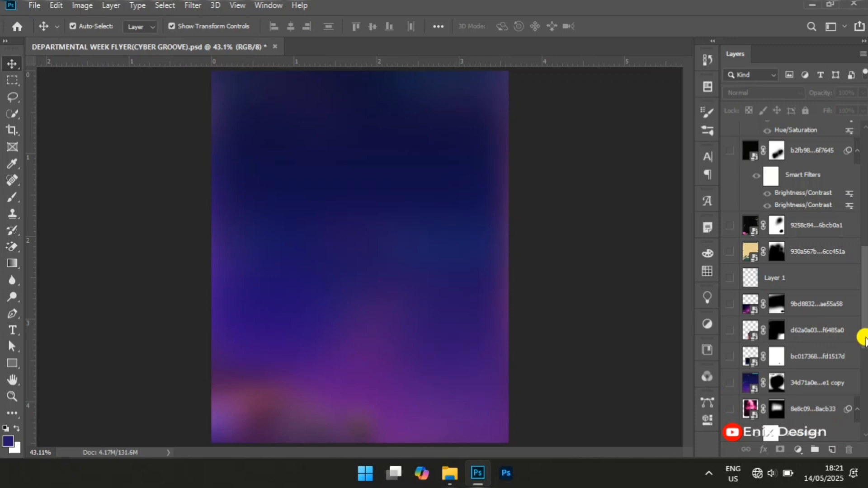
Hide the three remaining blurred image layers so that only the white Background is left
{"action": "left_click_drag", "start_coordinate": [866, 338], "coordinate": [865, 386]}
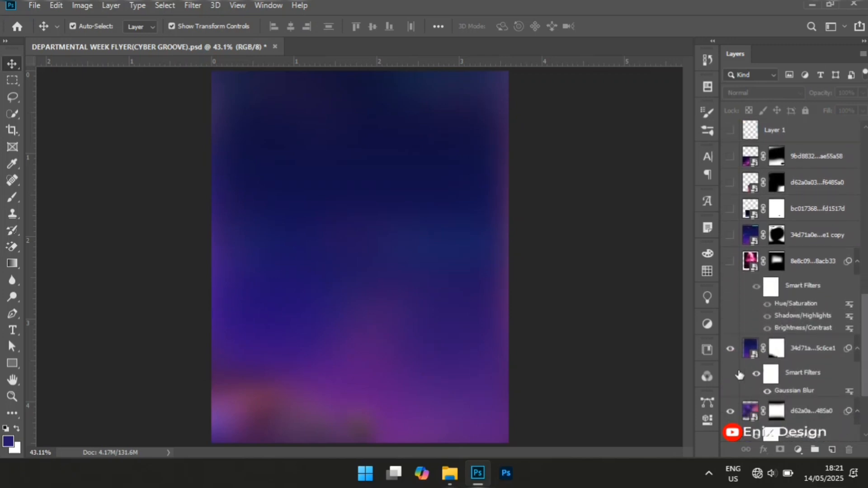
{"action": "left_click", "coordinate": [730, 348]}
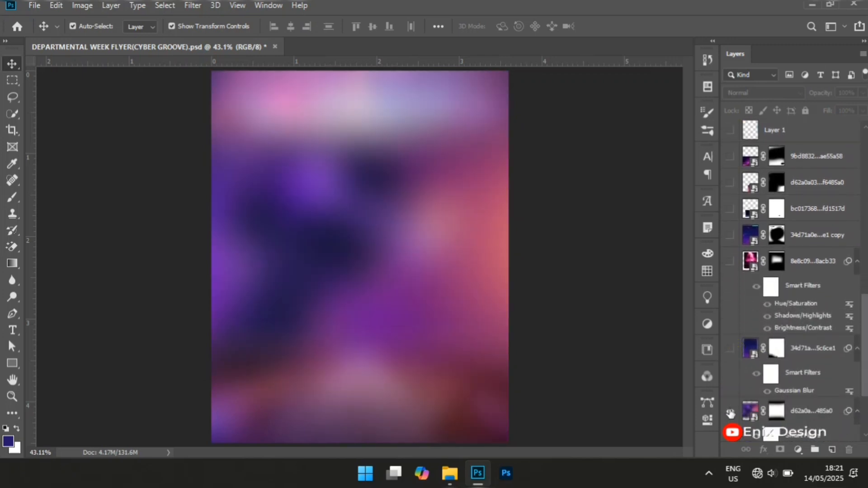
{"action": "left_click", "coordinate": [730, 412]}
{"action": "left_click_drag", "start_coordinate": [862, 361], "coordinate": [860, 403]}
{"action": "left_click", "coordinate": [729, 369]}
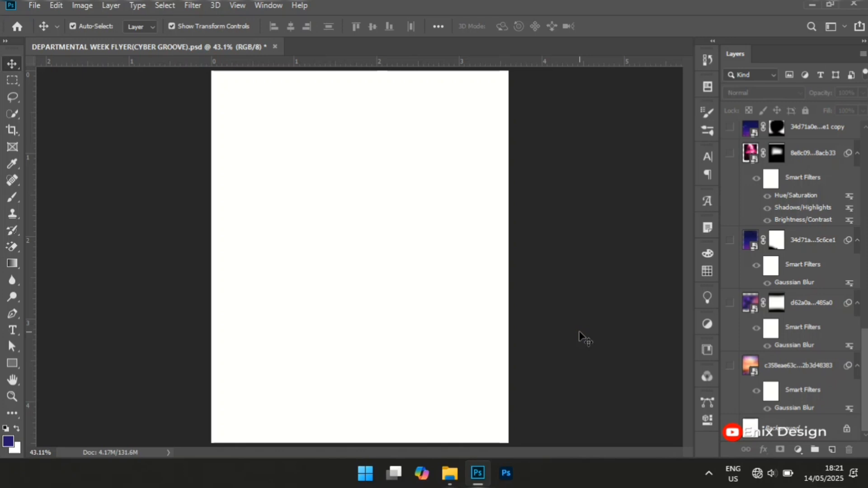
Show the sunset image layer and examine it with and without its Gaussian Blur, including the filter's radius setting
{"action": "left_click", "coordinate": [732, 367]}
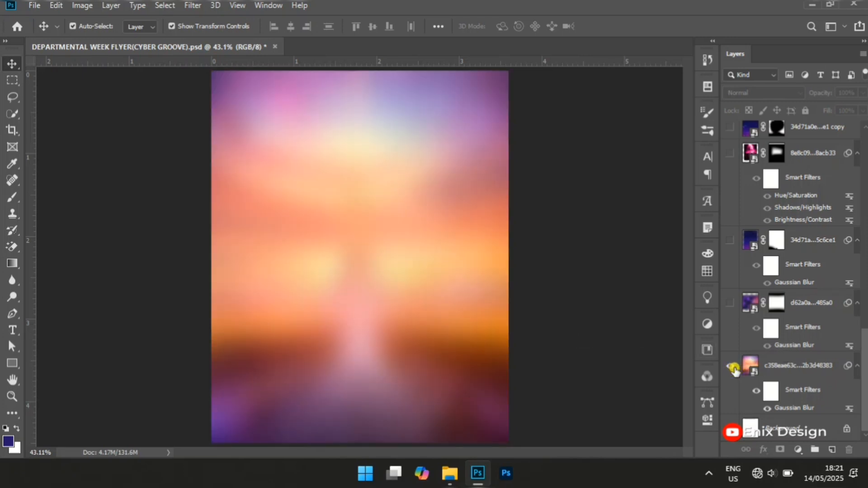
{"action": "left_click", "coordinate": [768, 409]}
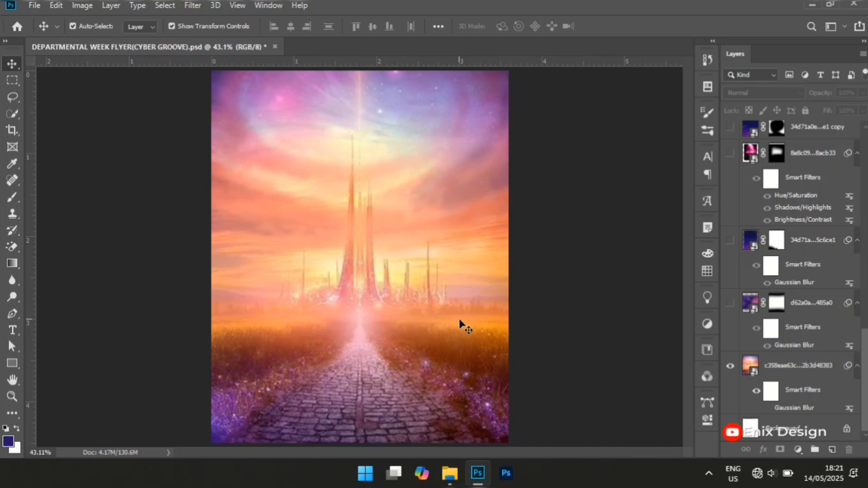
{"action": "left_click", "coordinate": [767, 408]}
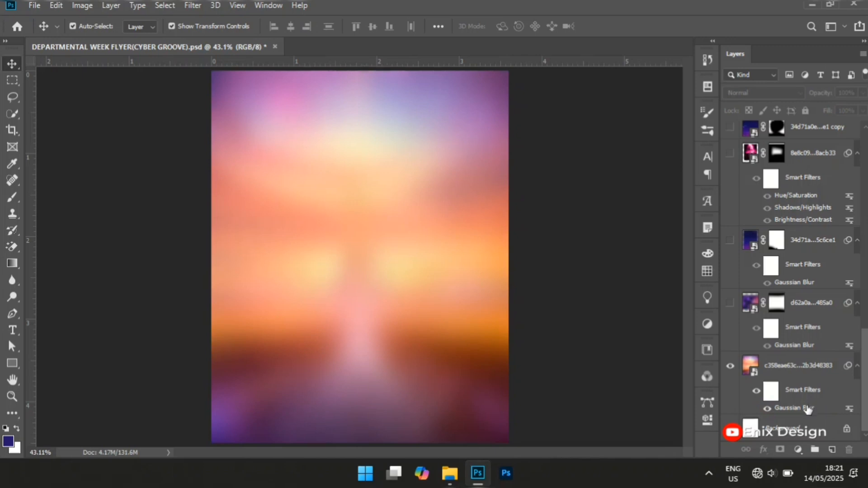
{"action": "left_click", "coordinate": [807, 407]}
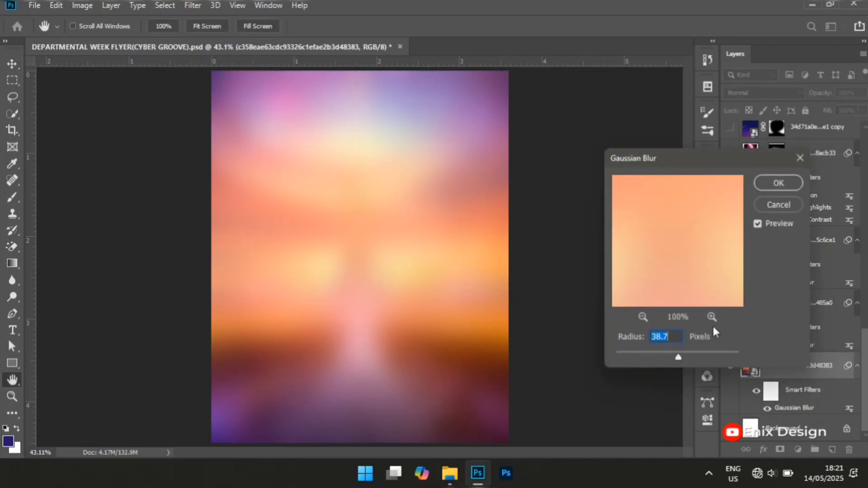
{"action": "left_click", "coordinate": [786, 207]}
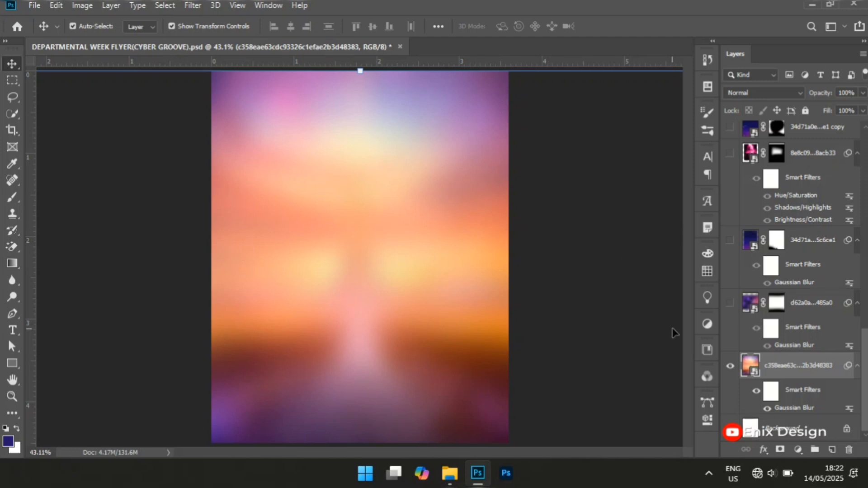
Show the masked VR headset layer above the sunset and examine its Gaussian Blur effect and radius setting
{"action": "left_click", "coordinate": [729, 305]}
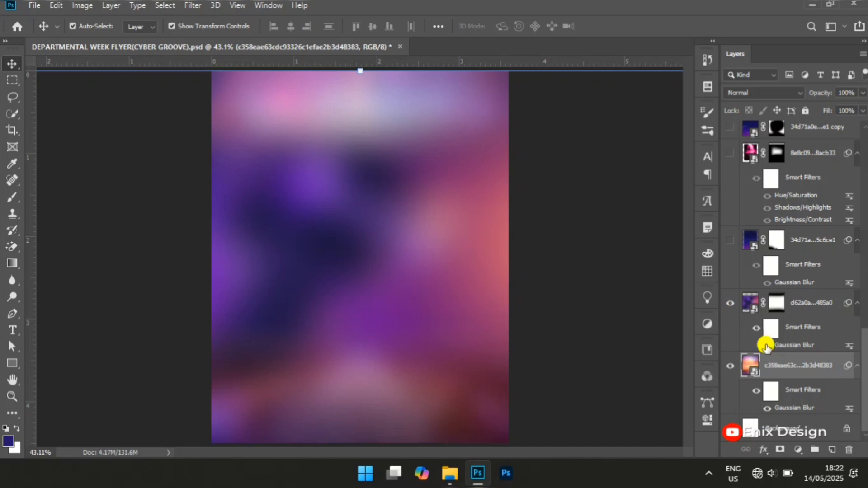
{"action": "left_click", "coordinate": [767, 346]}
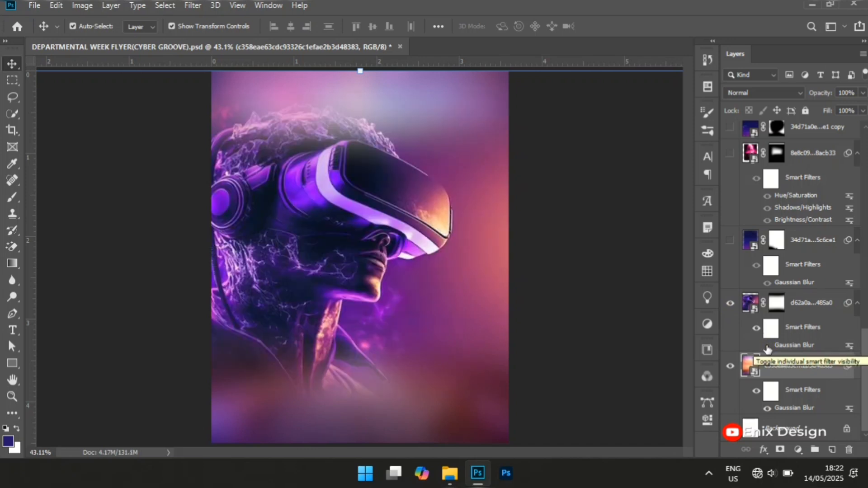
{"action": "left_click", "coordinate": [767, 346]}
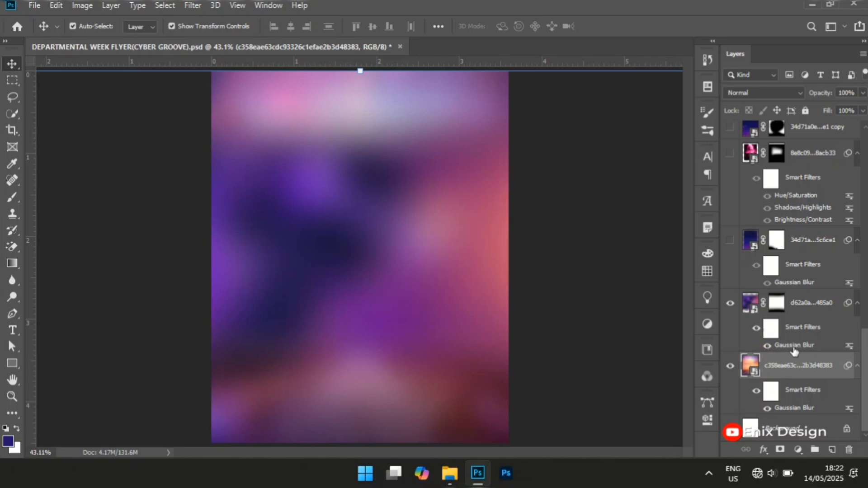
{"action": "double_click", "coordinate": [796, 346]}
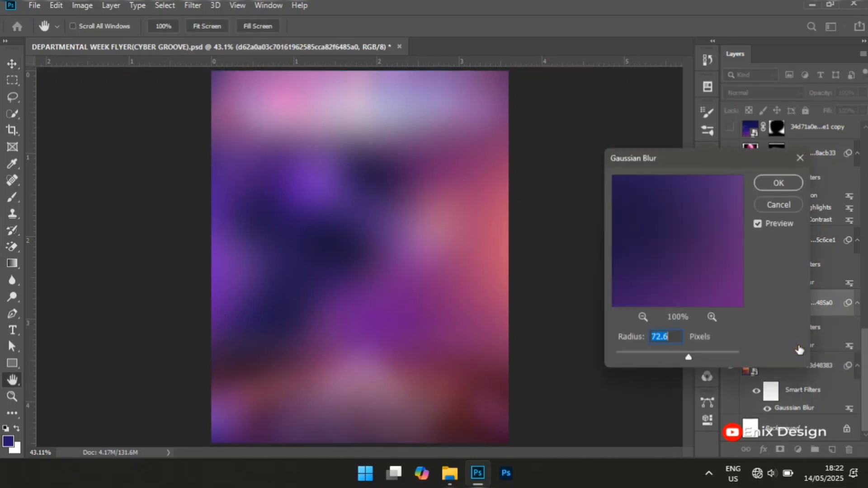
{"action": "left_click", "coordinate": [789, 210]}
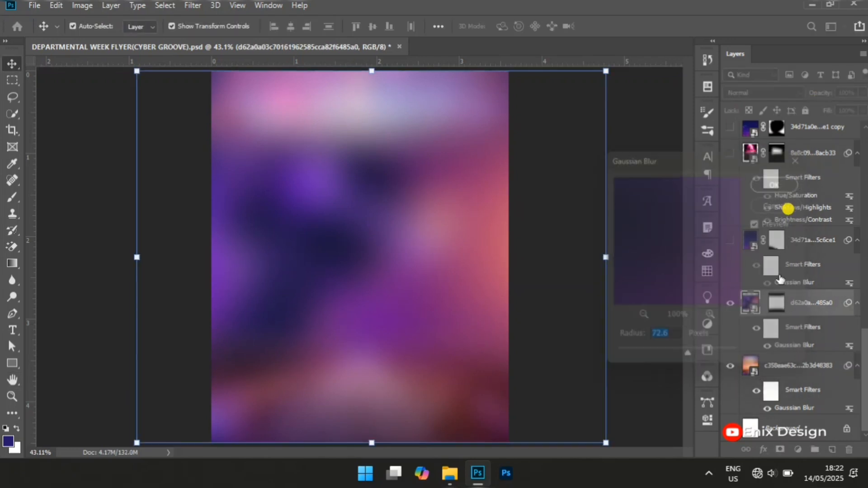
Show the dark blue geometric pattern layer and compare it with and without its Gaussian Blur
{"action": "left_click", "coordinate": [733, 242]}
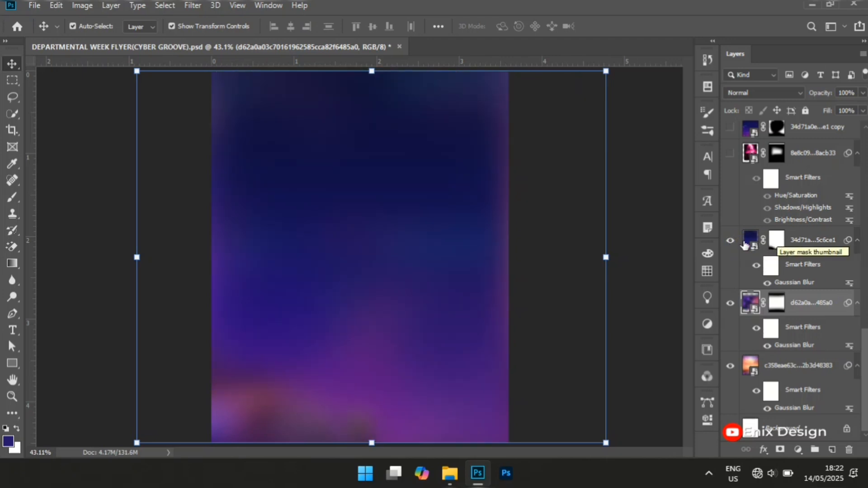
{"action": "left_click", "coordinate": [768, 282]}
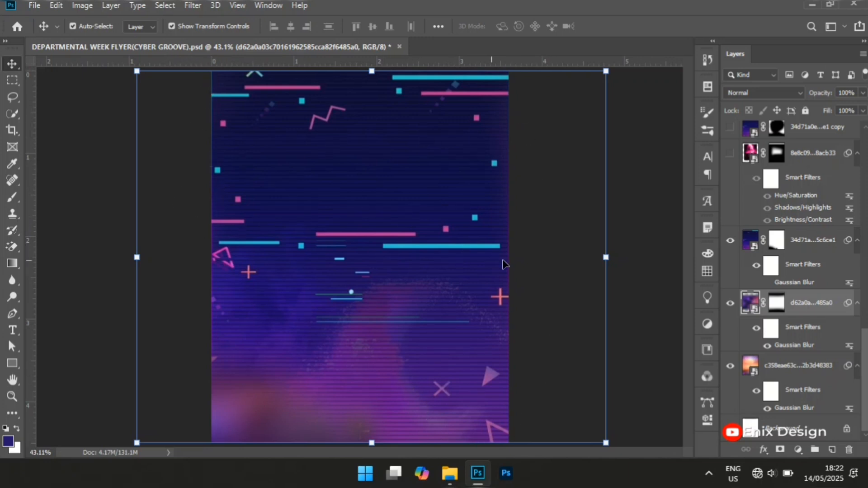
{"action": "left_click", "coordinate": [769, 283]}
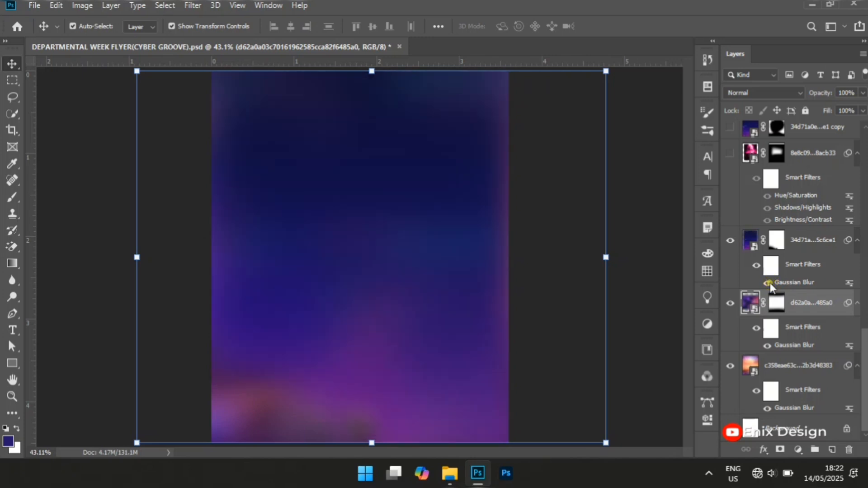
Show the pink concert crowd layer and the unblurred geometric pattern copy above it
{"action": "left_click", "coordinate": [731, 156]}
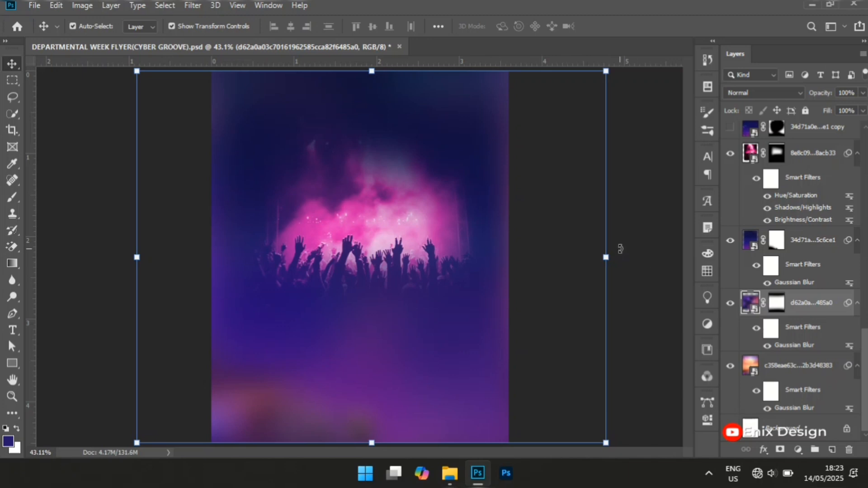
{"action": "left_click", "coordinate": [660, 252]}
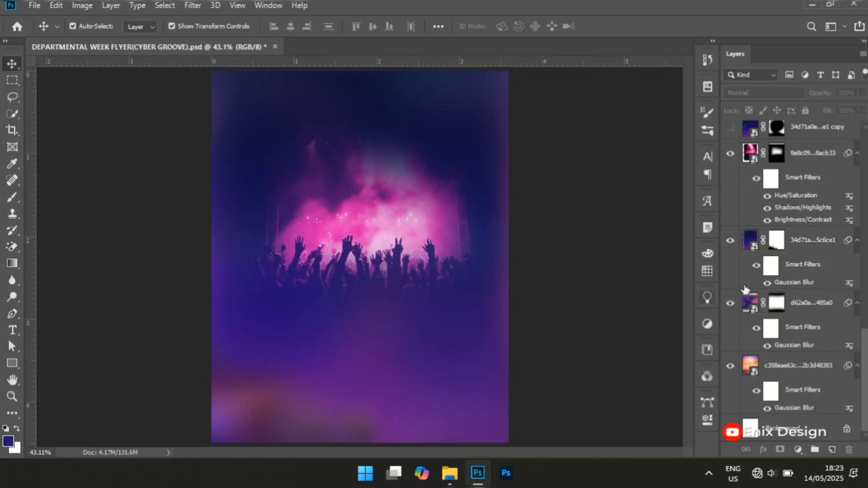
{"action": "left_click", "coordinate": [297, 254]}
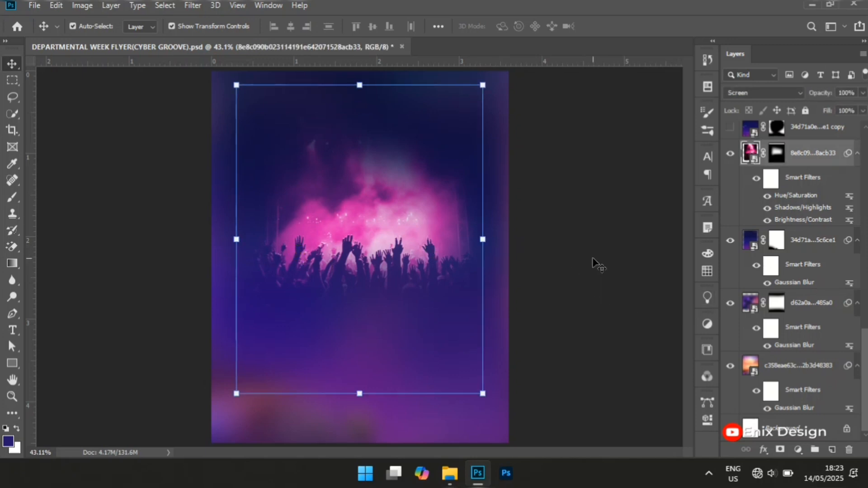
{"action": "left_click", "coordinate": [622, 226]}
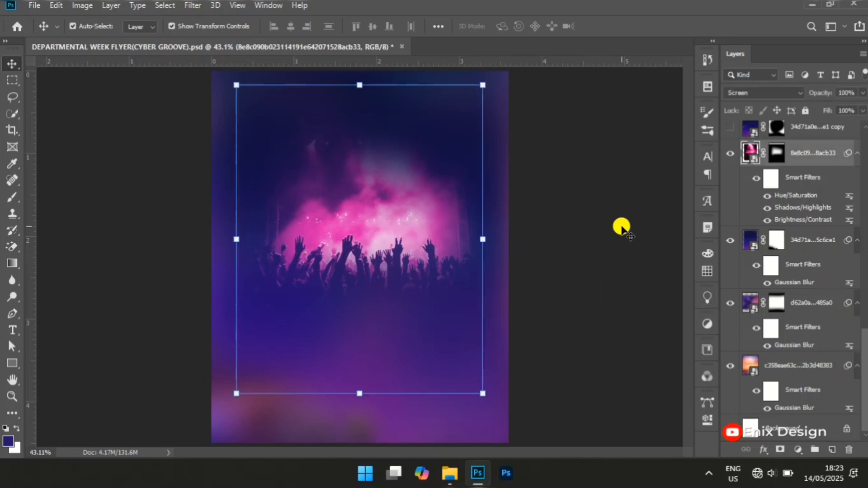
{"action": "left_click", "coordinate": [730, 129]}
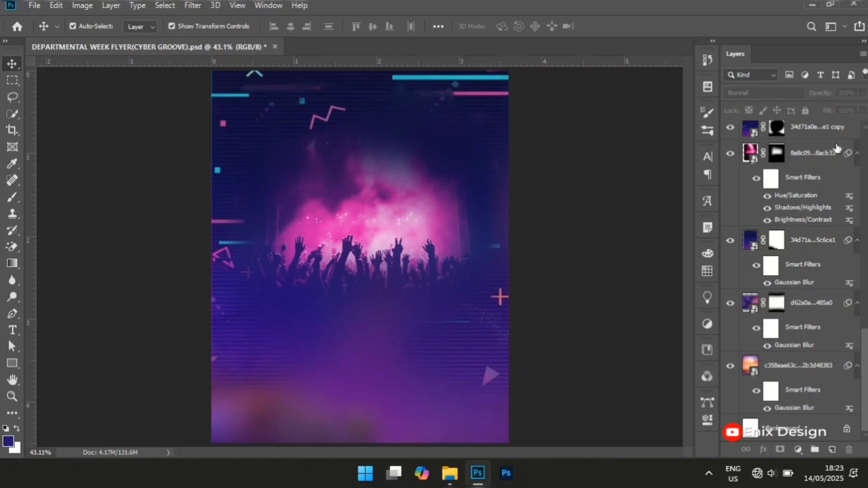
Show the glowing futuristic frame layer directly above the unblurred geometric pattern copy
{"action": "left_click", "coordinate": [805, 126]}
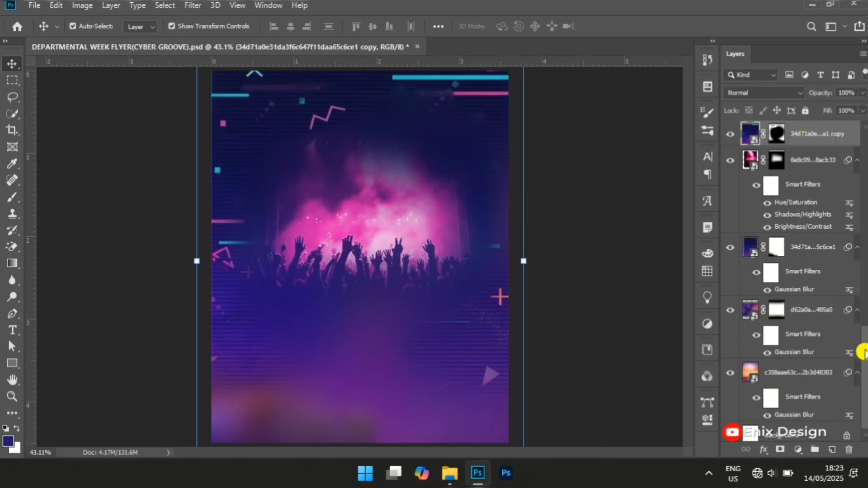
{"action": "left_click_drag", "start_coordinate": [865, 357], "coordinate": [858, 315]}
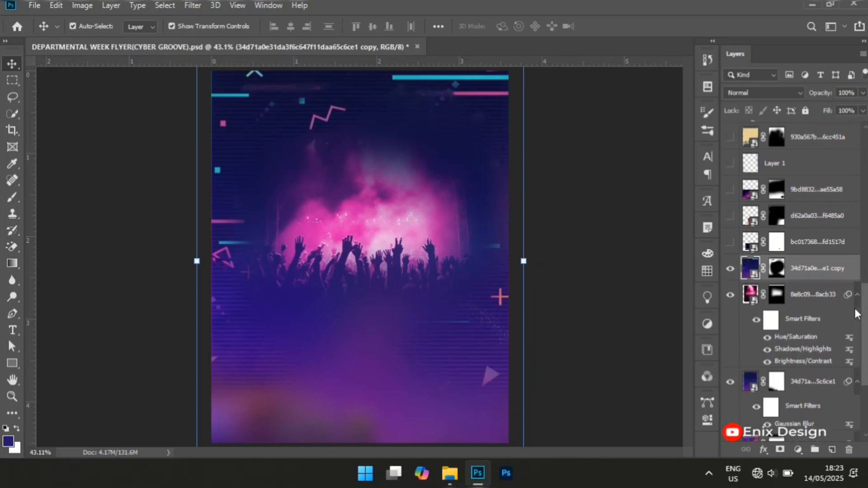
{"action": "left_click", "coordinate": [732, 245]}
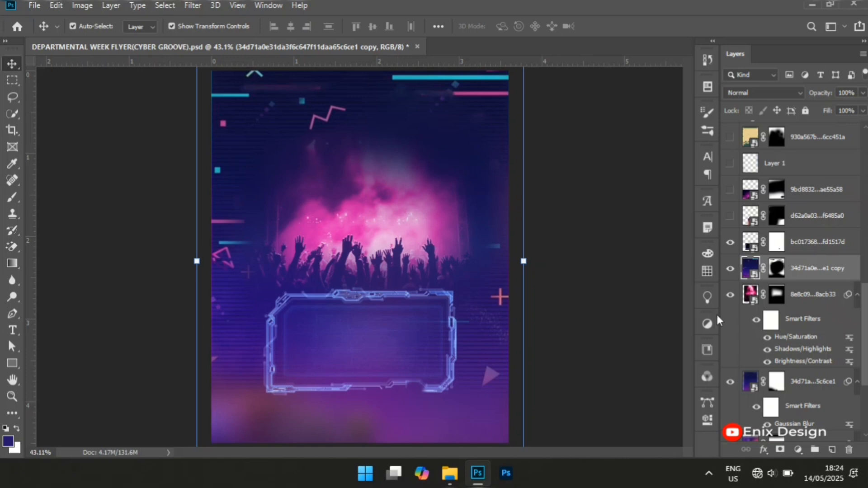
Show the masked VR headset portrait layer above the futuristic frame and check its extent on the canvas
{"action": "left_click", "coordinate": [730, 217]}
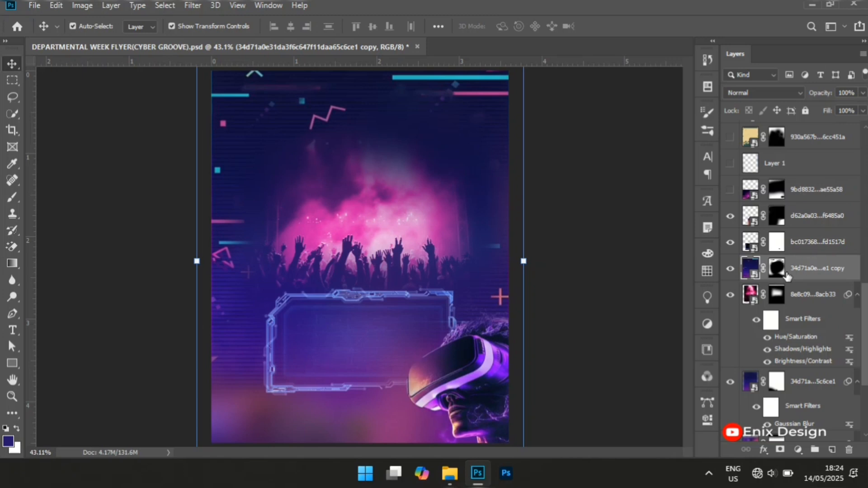
{"action": "left_click", "coordinate": [466, 382]}
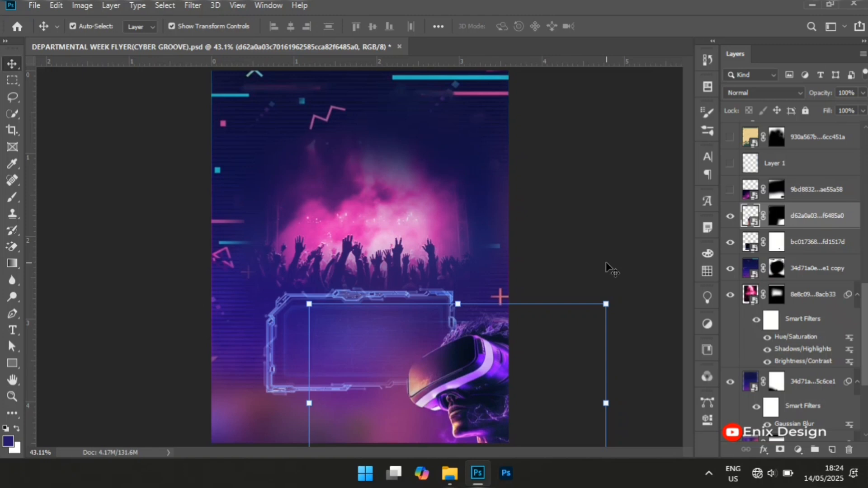
{"action": "left_click", "coordinate": [570, 270]}
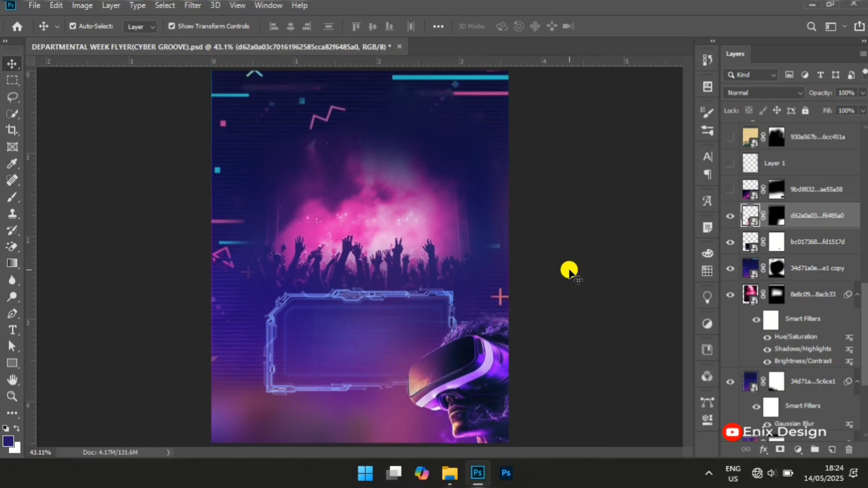
{"action": "left_click", "coordinate": [472, 384]}
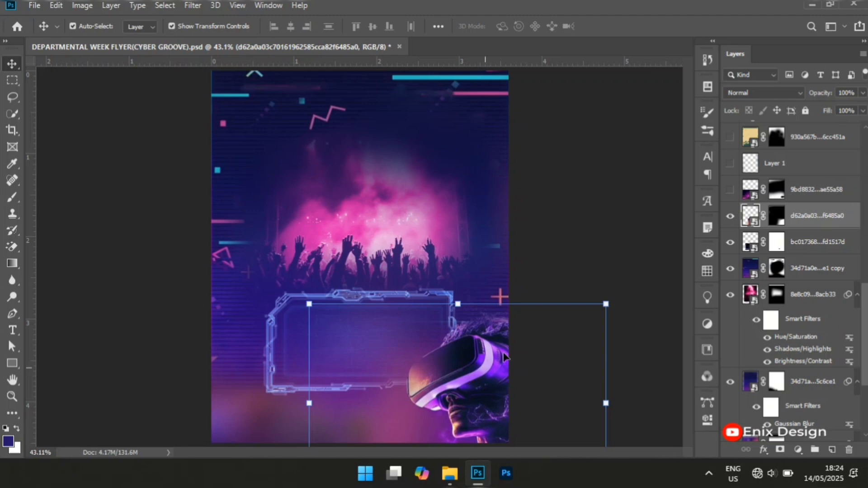
{"action": "left_click", "coordinate": [592, 266]}
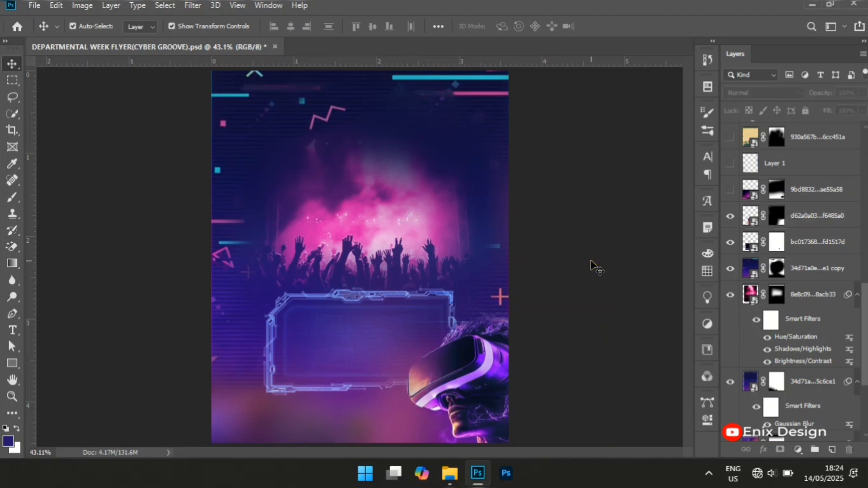
Show the purple wave landscape layer, preview other blend modes on it, and keep it set to Overlay
{"action": "left_click", "coordinate": [731, 192]}
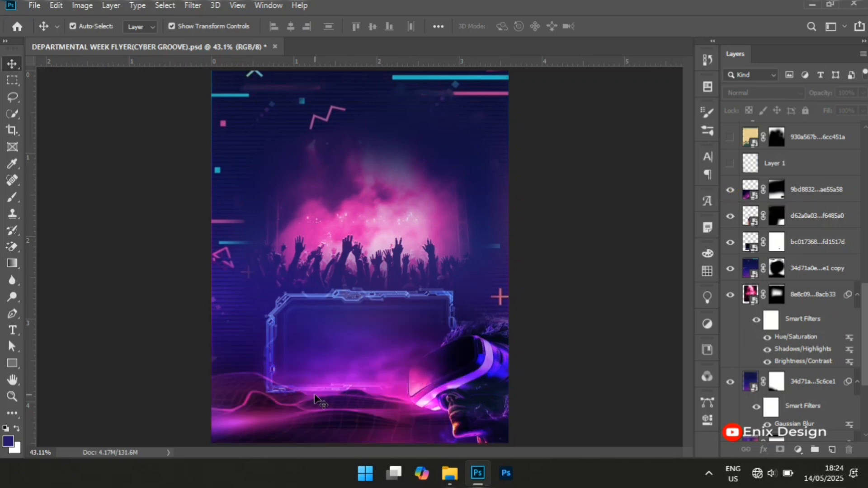
{"action": "left_click", "coordinate": [750, 192]}
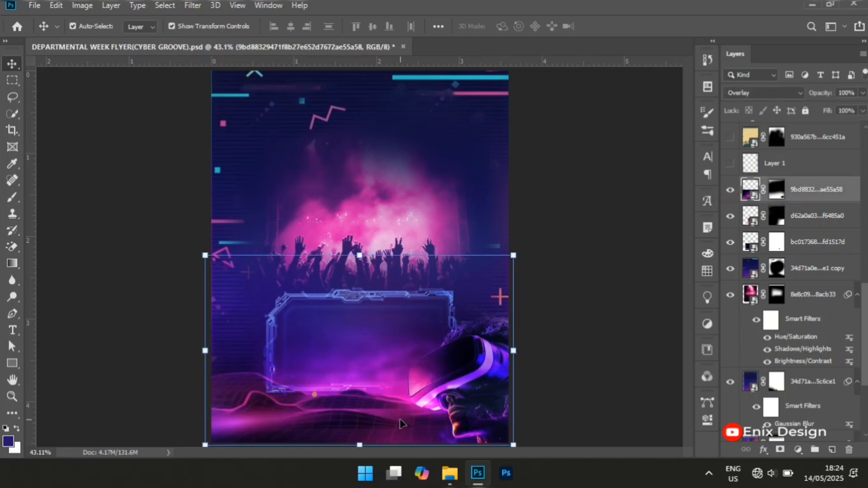
{"action": "left_click", "coordinate": [756, 92]}
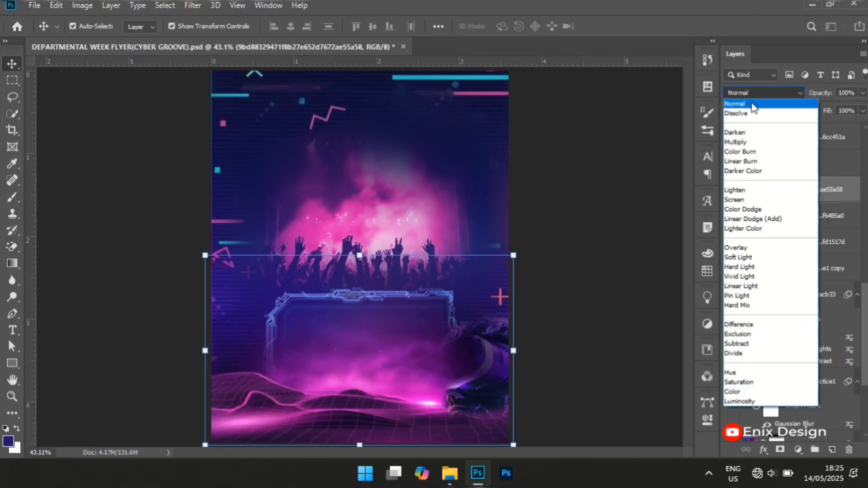
{"action": "left_click", "coordinate": [737, 248]}
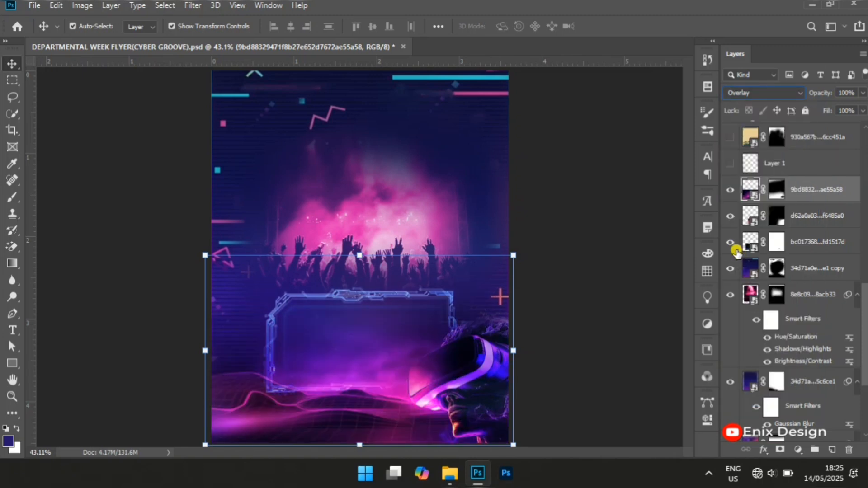
{"action": "left_click", "coordinate": [634, 219]}
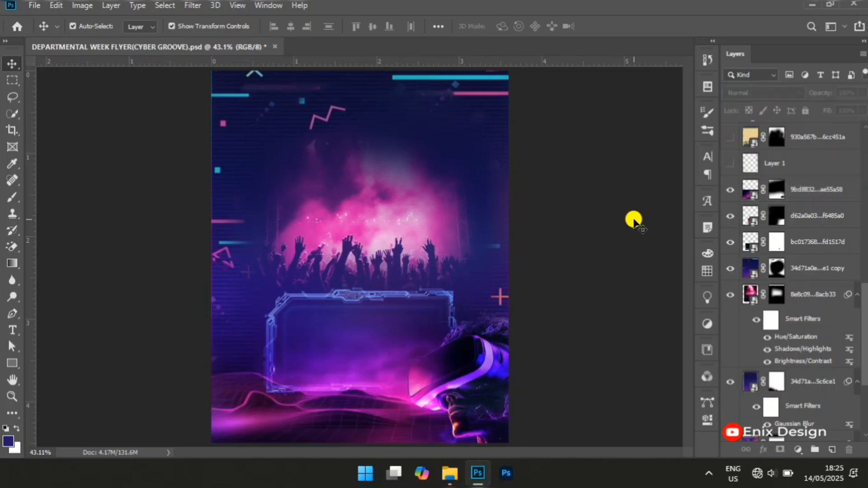
Show Layer 1 above the wave landscape and examine its blend mode and opacity
{"action": "left_click", "coordinate": [812, 174]}
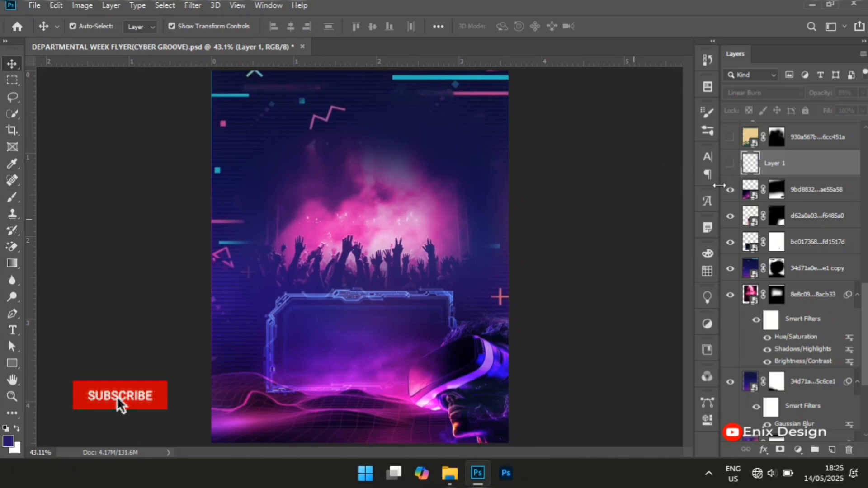
{"action": "left_click", "coordinate": [279, 196]}
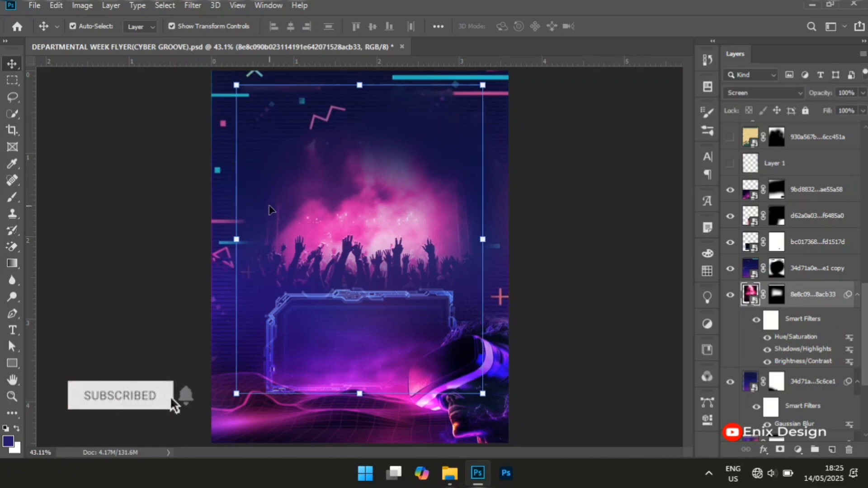
{"action": "left_click", "coordinate": [730, 165]}
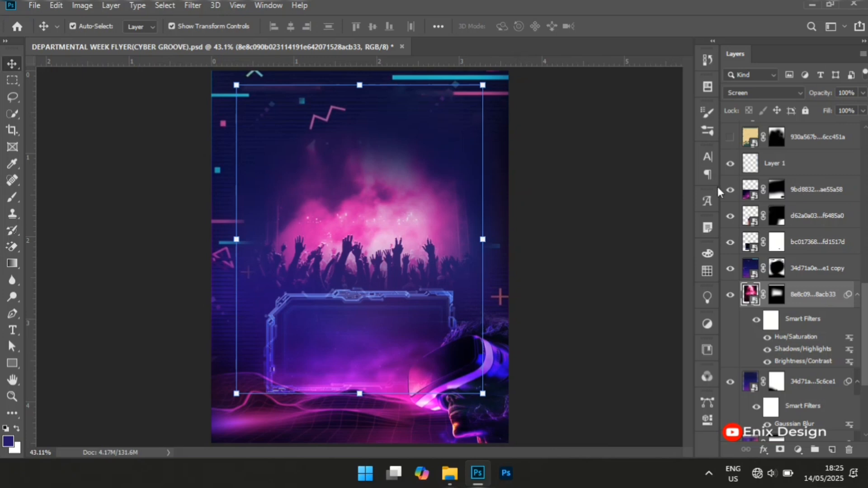
{"action": "left_click", "coordinate": [792, 163]}
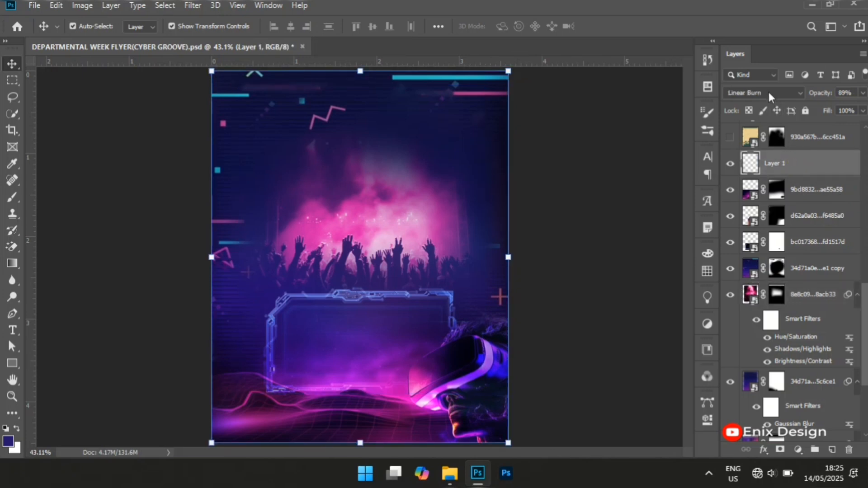
{"action": "left_click", "coordinate": [857, 93]}
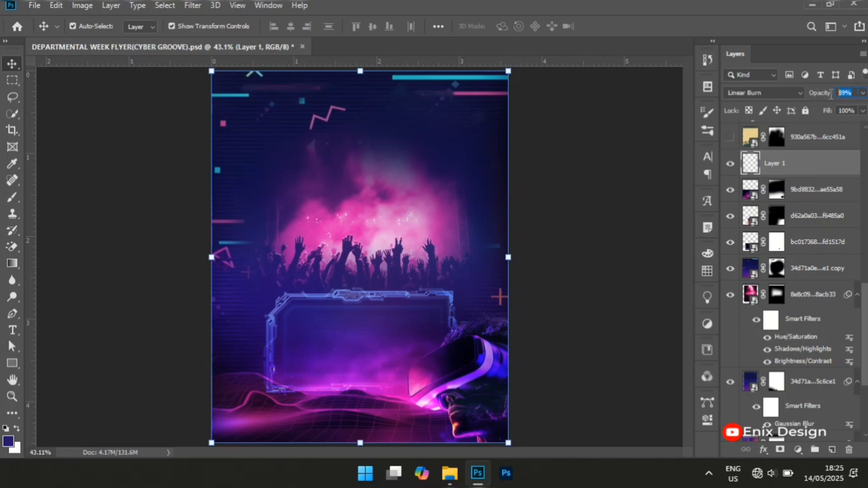
{"action": "left_click", "coordinate": [628, 158]}
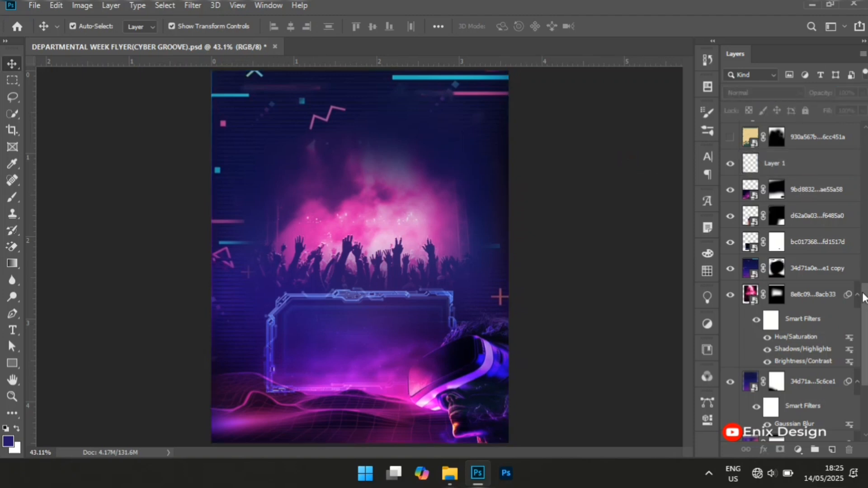
Show the beige grunge texture layer, preview it in Normal mode, and set its blend mode back to Divide
{"action": "left_click_drag", "start_coordinate": [864, 333], "coordinate": [860, 289]}
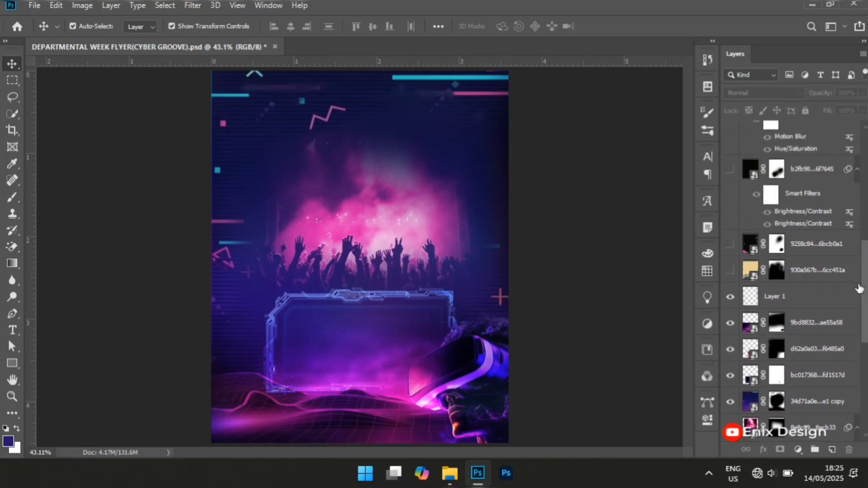
{"action": "left_click", "coordinate": [731, 273]}
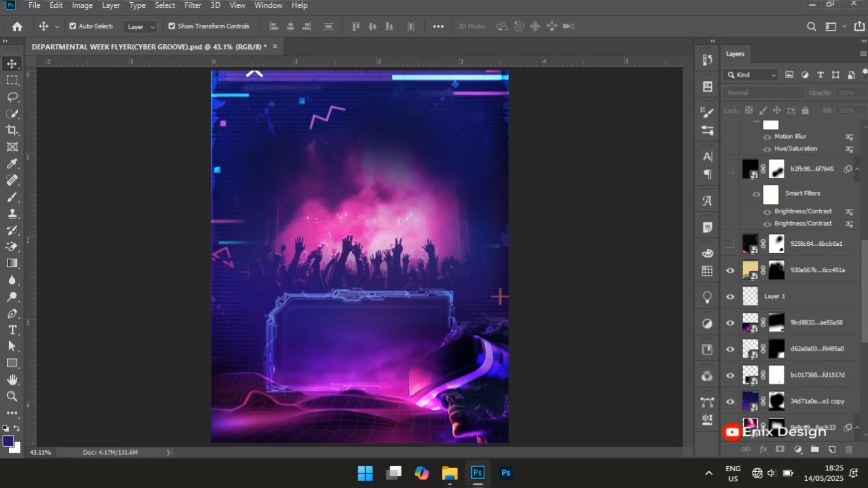
{"action": "left_click", "coordinate": [820, 274]}
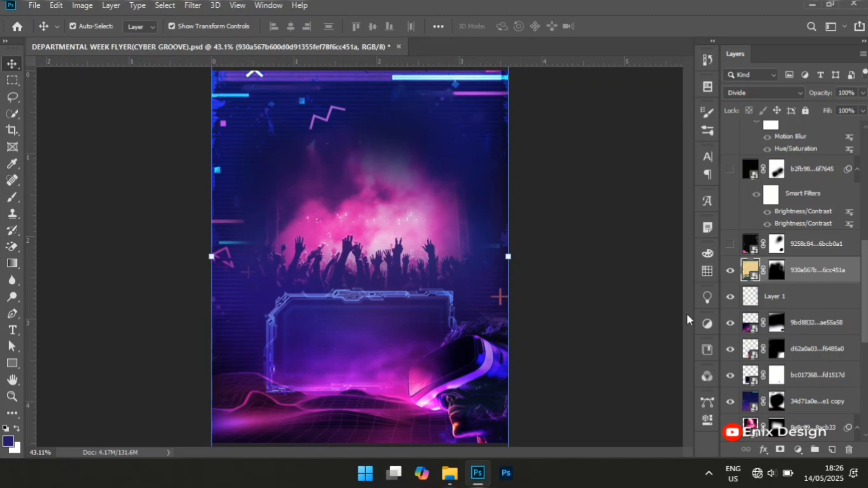
{"action": "left_click", "coordinate": [770, 92]}
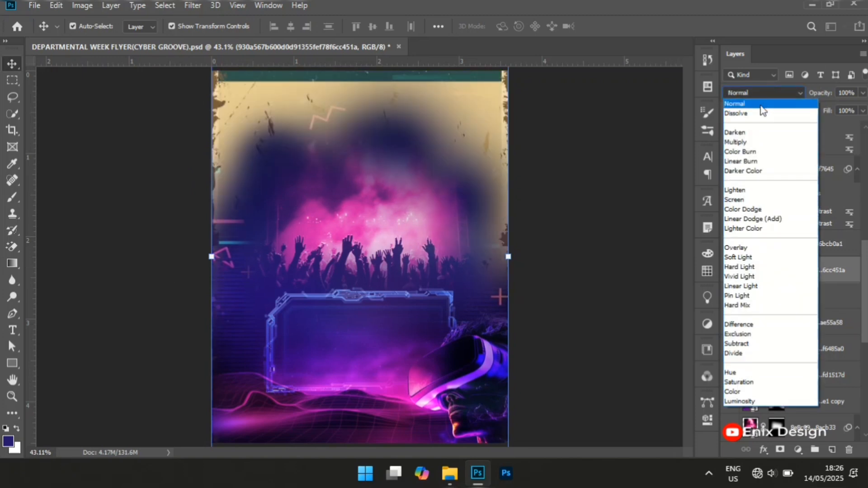
{"action": "left_click", "coordinate": [761, 105]}
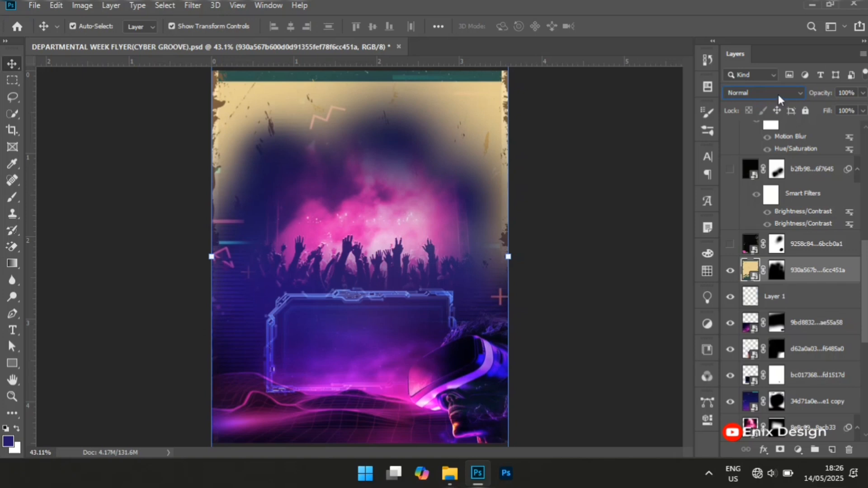
{"action": "left_click", "coordinate": [778, 94]}
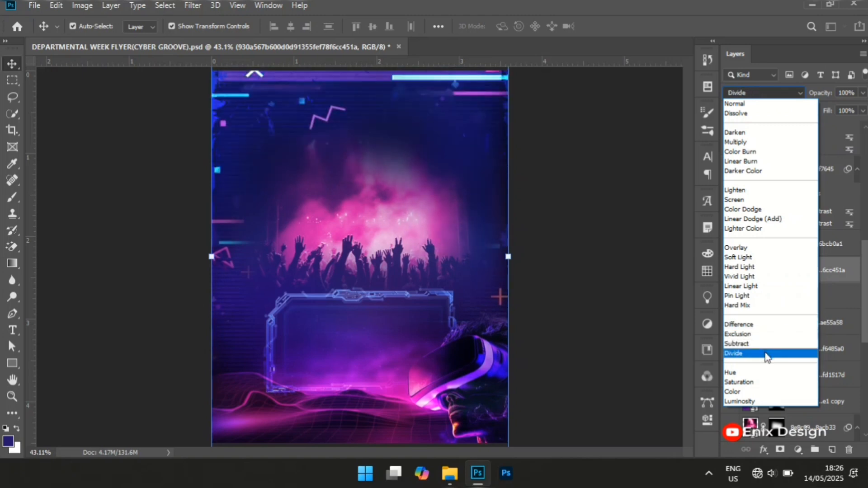
{"action": "left_click", "coordinate": [768, 356]}
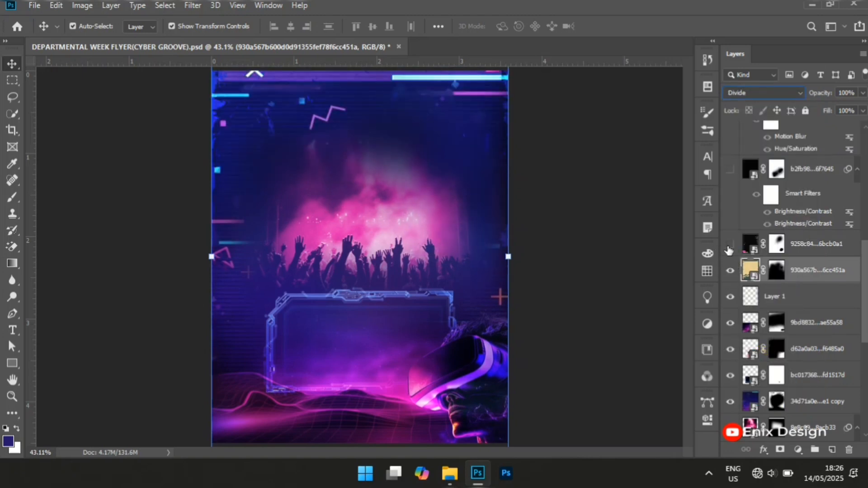
{"action": "left_click", "coordinate": [609, 254]}
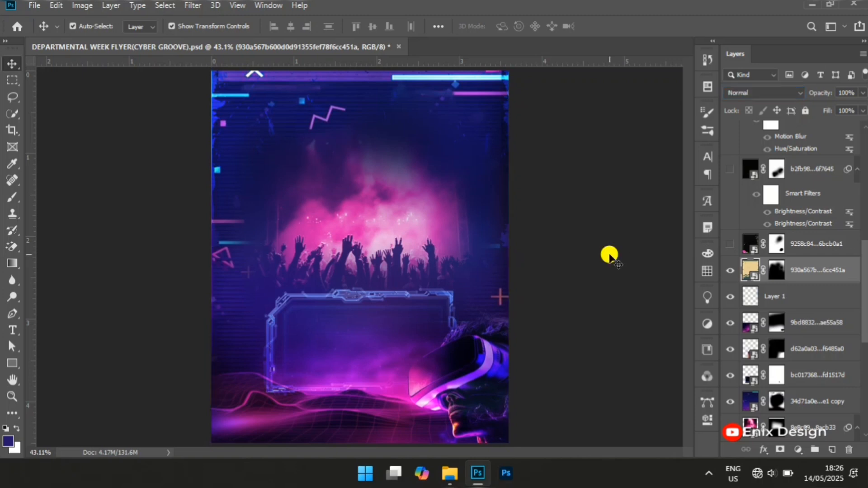
Show the neon scribble layer and the black overlay layer above it, keeping the black overlay's blend mode at Screen
{"action": "left_click", "coordinate": [730, 248]}
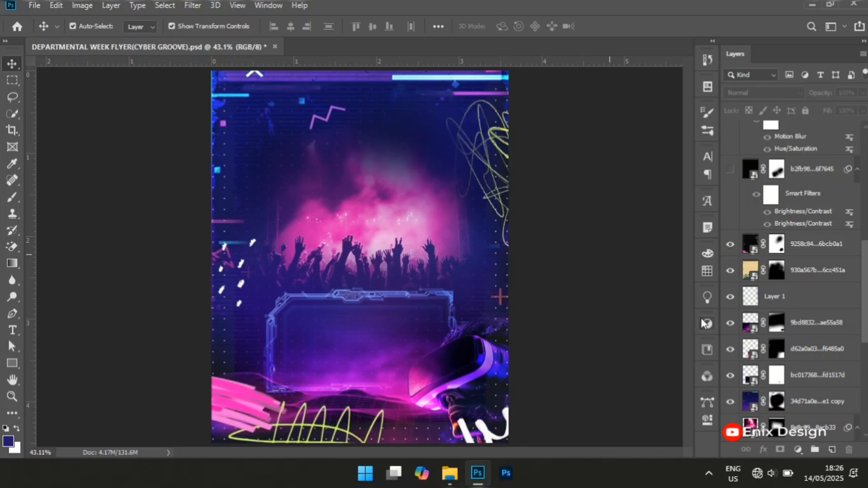
{"action": "left_click", "coordinate": [734, 171]}
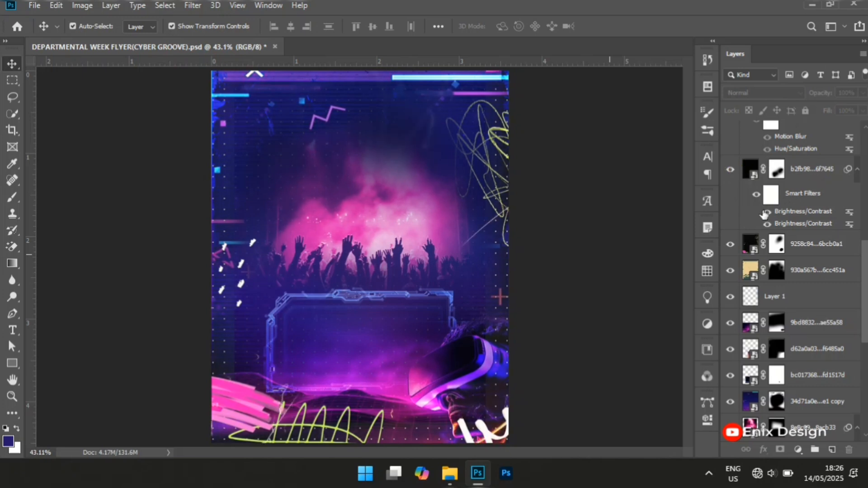
{"action": "left_click", "coordinate": [806, 176]}
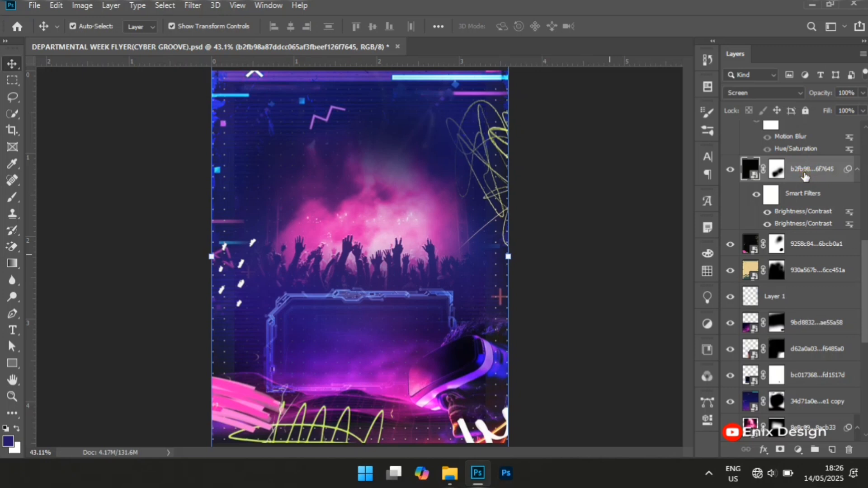
{"action": "left_click", "coordinate": [771, 95]}
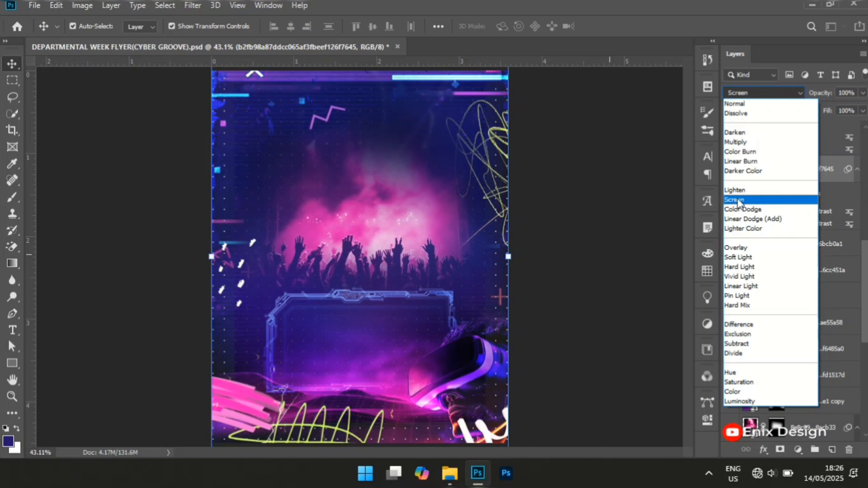
{"action": "left_click", "coordinate": [736, 200]}
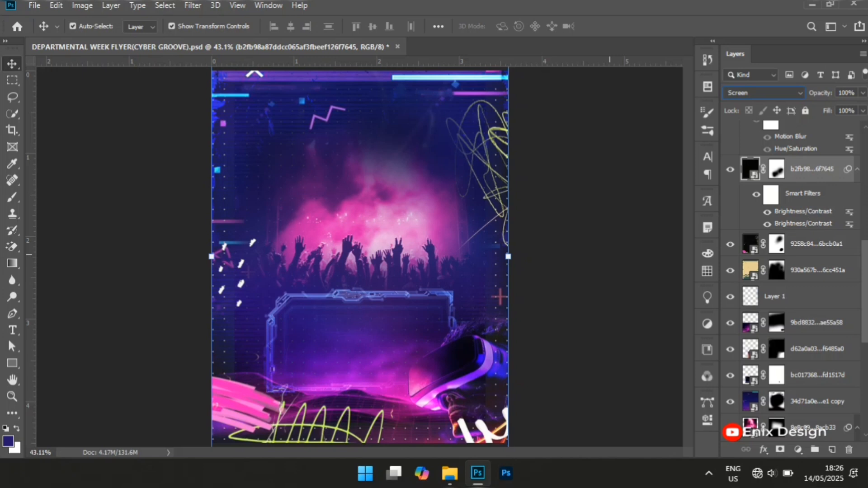
Show the Main Heading group, expand it, and select the yellow umbrella image layer inside
{"action": "left_click_drag", "start_coordinate": [864, 295], "coordinate": [856, 247]}
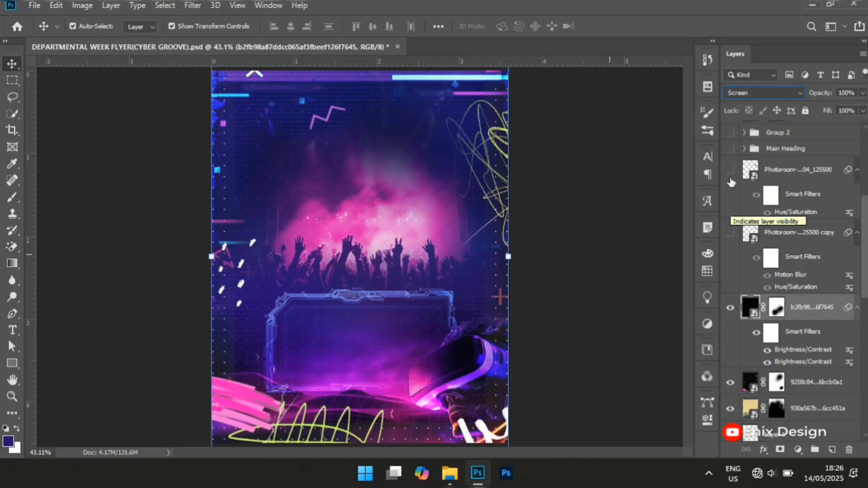
{"action": "left_click", "coordinate": [731, 149]}
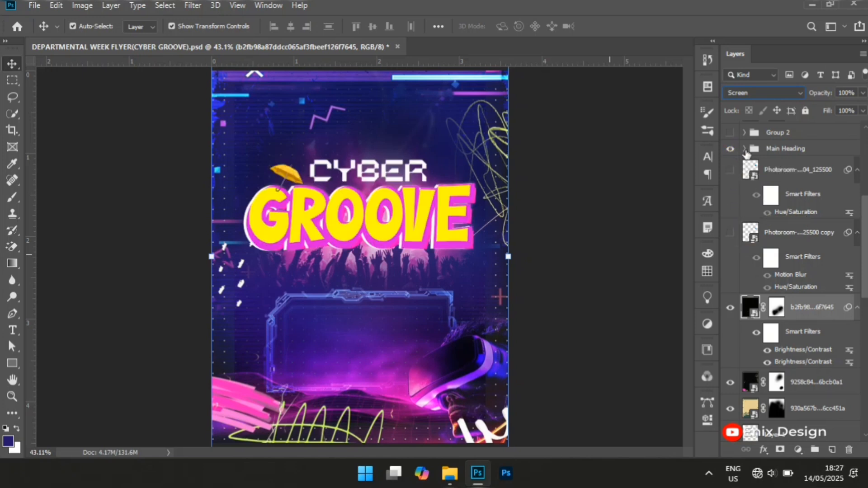
{"action": "left_click", "coordinate": [745, 149]}
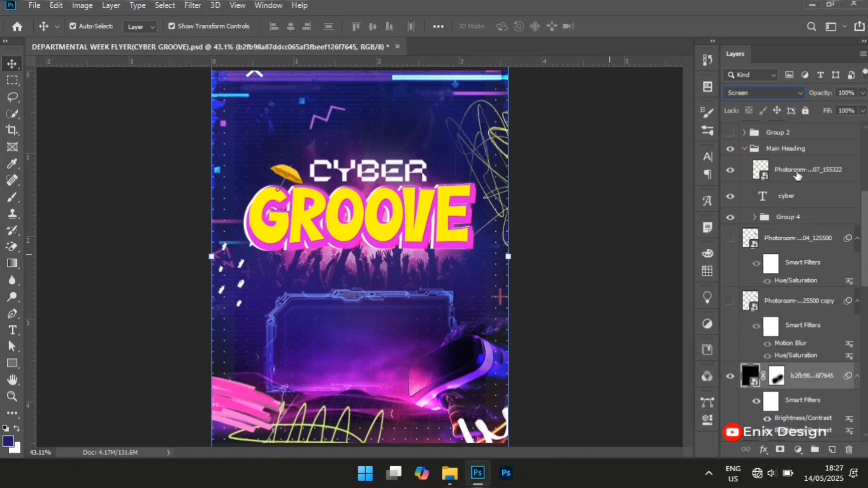
{"action": "left_click", "coordinate": [797, 172]}
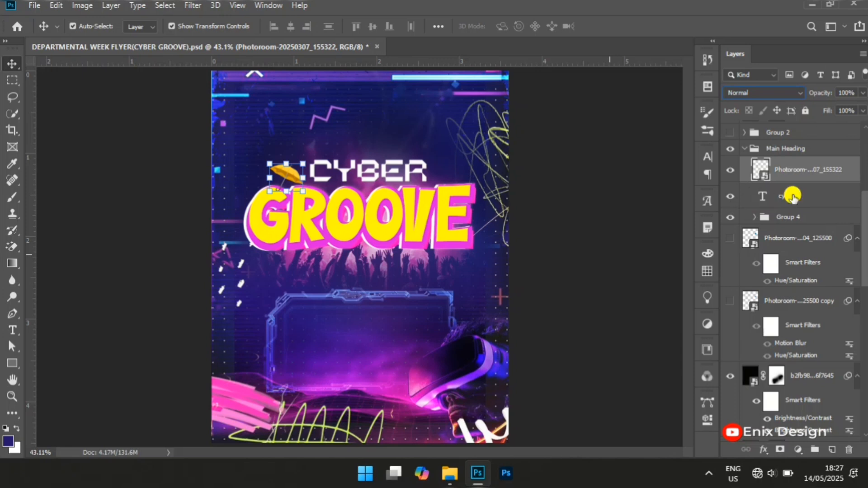
Examine the cyber text layer and the Group 4 folder inside the Main Heading group, leaving Group 4 collapsed and nothing selected
{"action": "left_click", "coordinate": [792, 198]}
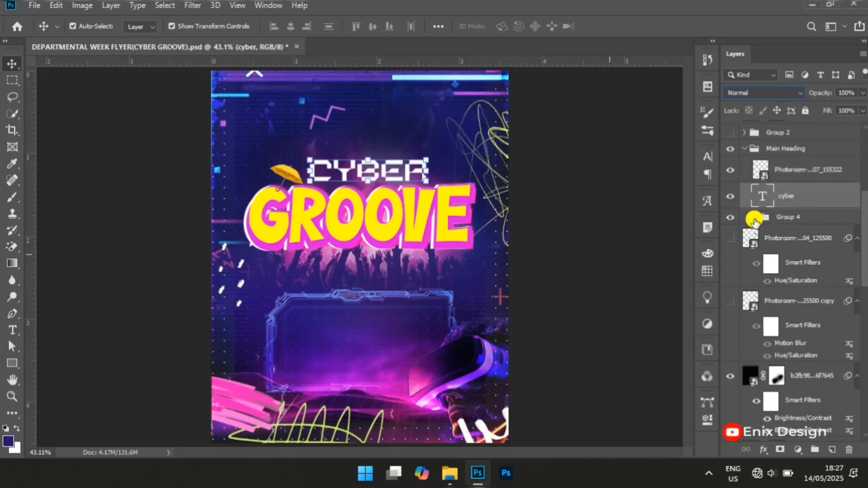
{"action": "left_click", "coordinate": [755, 218]}
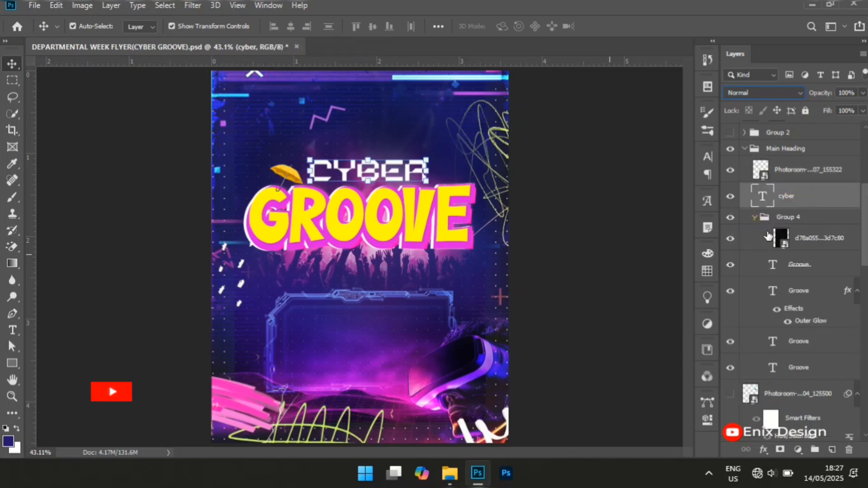
{"action": "left_click", "coordinate": [754, 217]}
{"action": "left_click", "coordinate": [774, 220]}
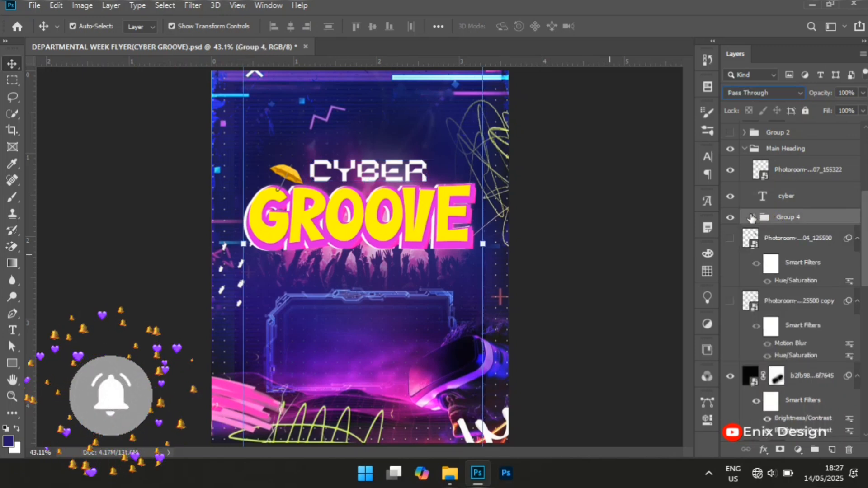
{"action": "left_click", "coordinate": [583, 295]}
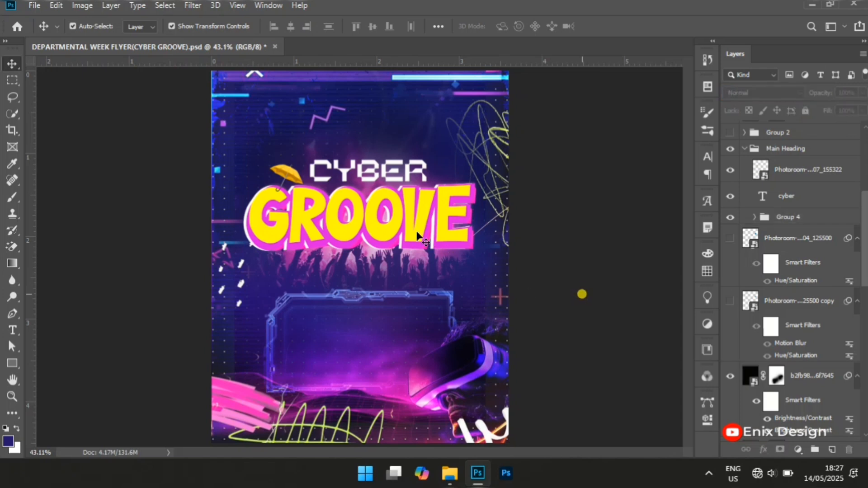
Inspect the stacked Groove text layers inside Group 4, and collapse both Group 4 and the Main Heading group
{"action": "left_click", "coordinate": [754, 219]}
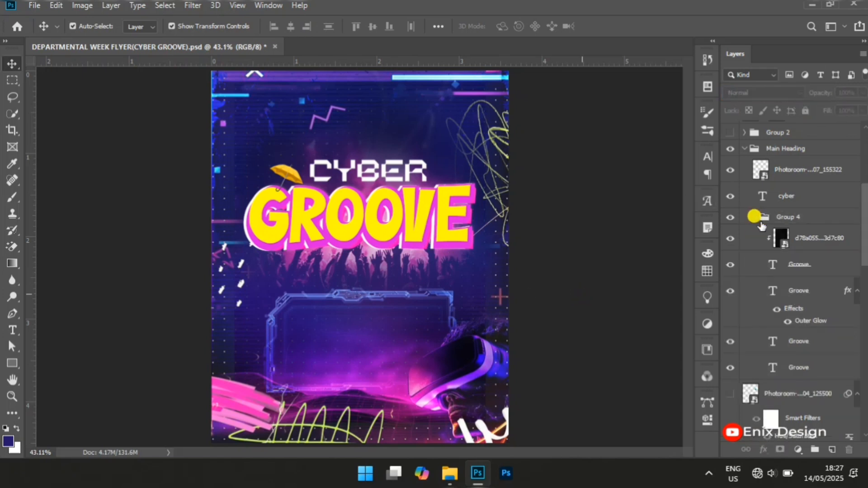
{"action": "left_click", "coordinate": [831, 275]}
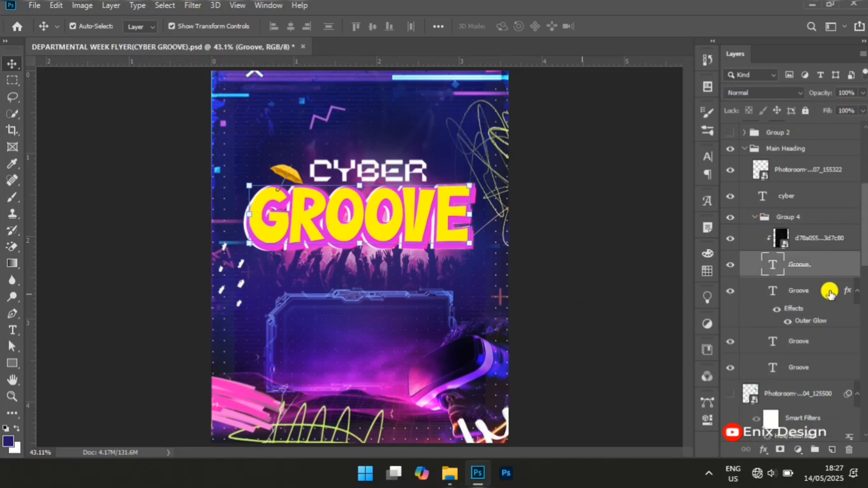
{"action": "left_click", "coordinate": [831, 291]}
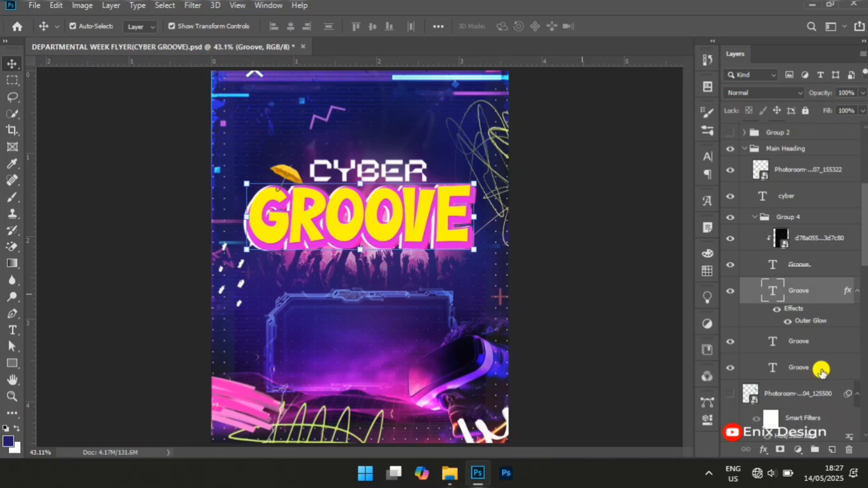
{"action": "left_click", "coordinate": [822, 369]}
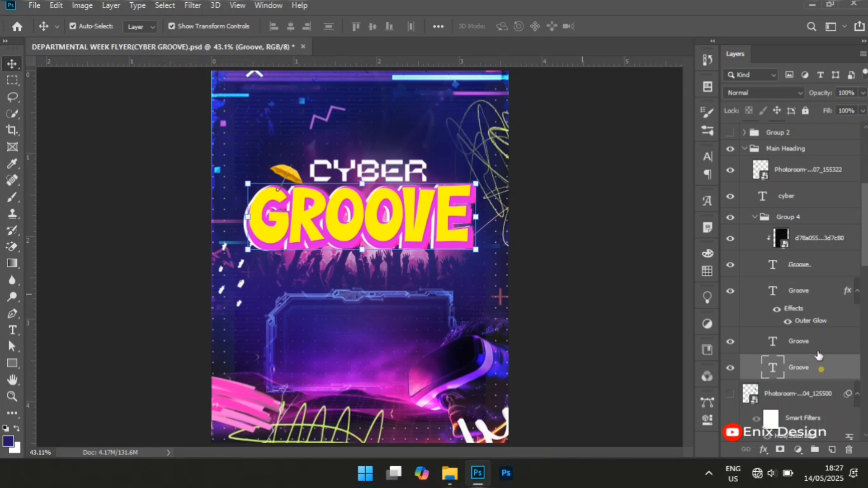
{"action": "left_click", "coordinate": [762, 217]}
{"action": "left_click", "coordinate": [755, 217]}
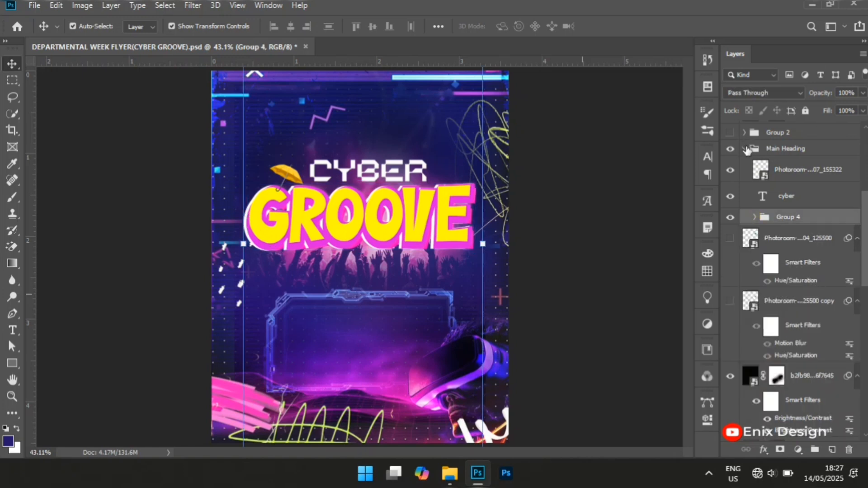
{"action": "left_click", "coordinate": [745, 148]}
{"action": "left_click", "coordinate": [749, 149]}
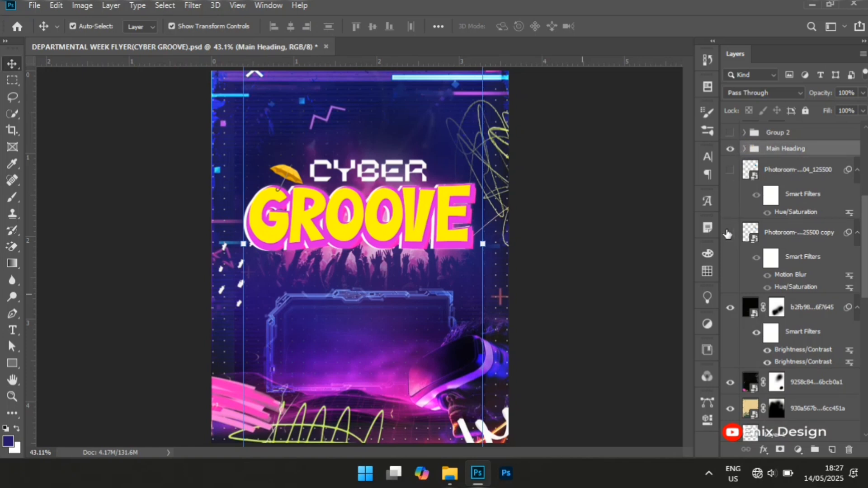
Show the blue speaker layer, its motion-blurred copy, and the Group 2 folder directly above Main Heading that holds the Departmental Week 2025 text
{"action": "left_click", "coordinate": [730, 176]}
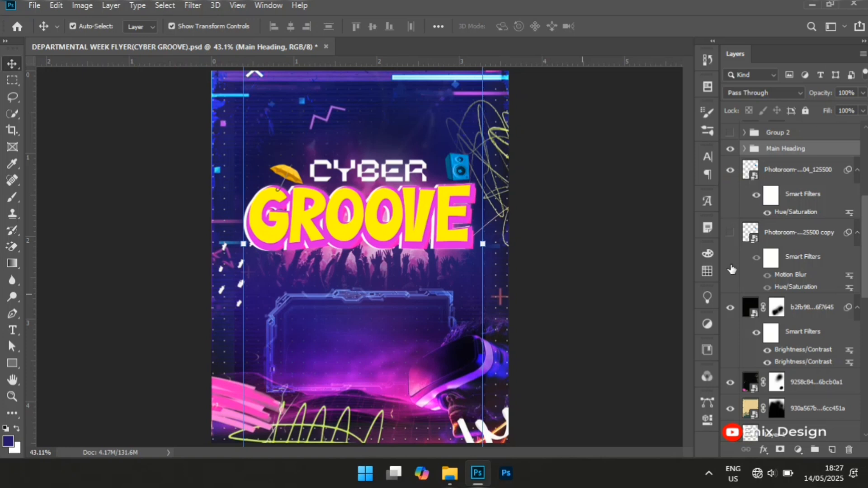
{"action": "left_click", "coordinate": [736, 235]}
{"action": "left_click", "coordinate": [731, 132]}
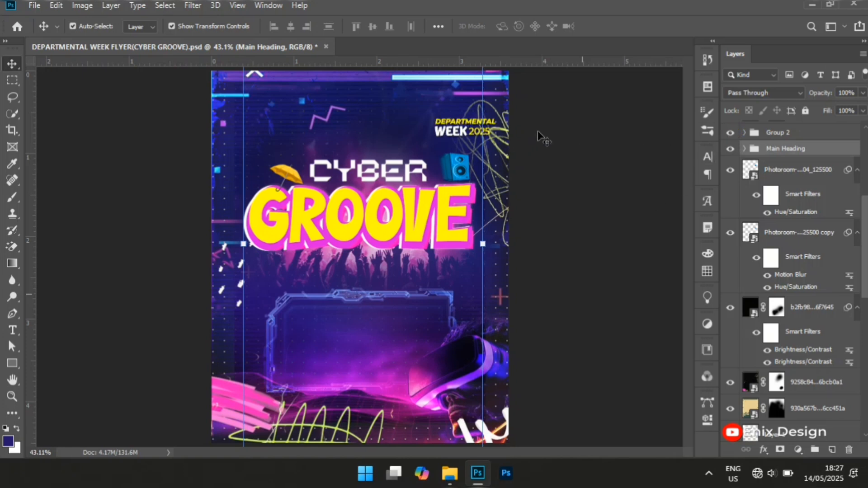
Show the masked gradient Layer 2 and the two groups above it, Group 2 with the social handles and Group 1 with the association header
{"action": "scroll", "coordinate": [864, 239], "scroll_direction": "up", "scroll_amount": 3}
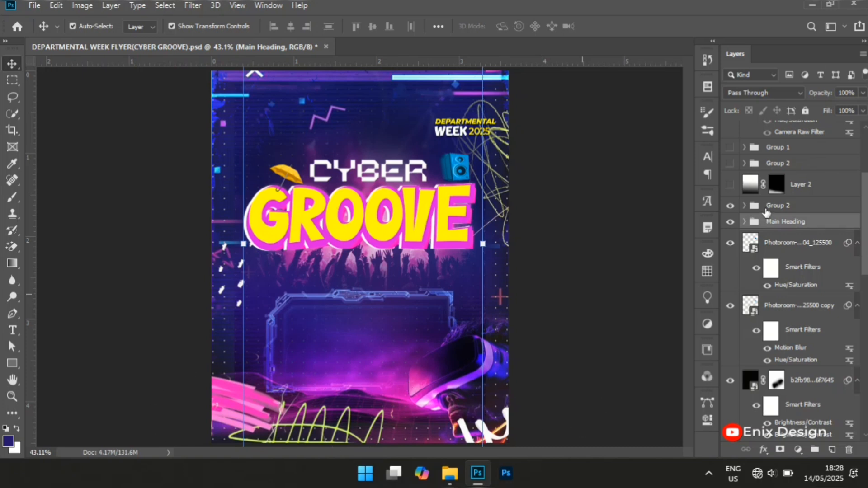
{"action": "left_click", "coordinate": [730, 186]}
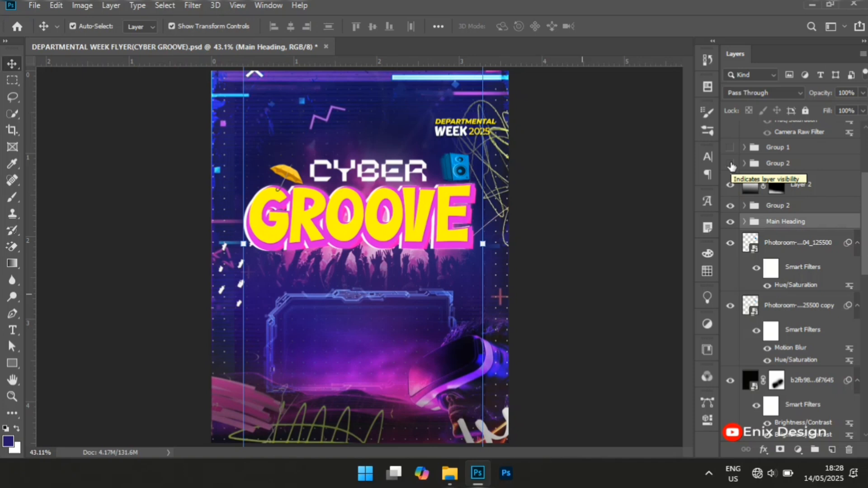
{"action": "left_click", "coordinate": [731, 164]}
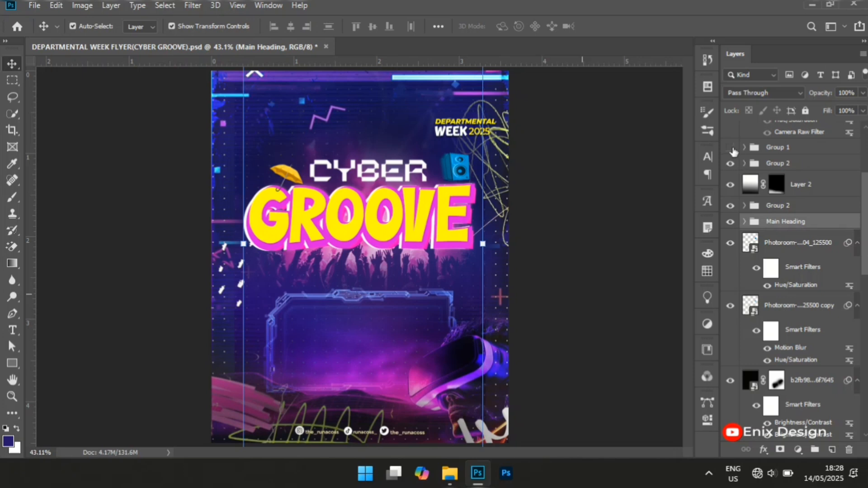
{"action": "left_click", "coordinate": [731, 148]}
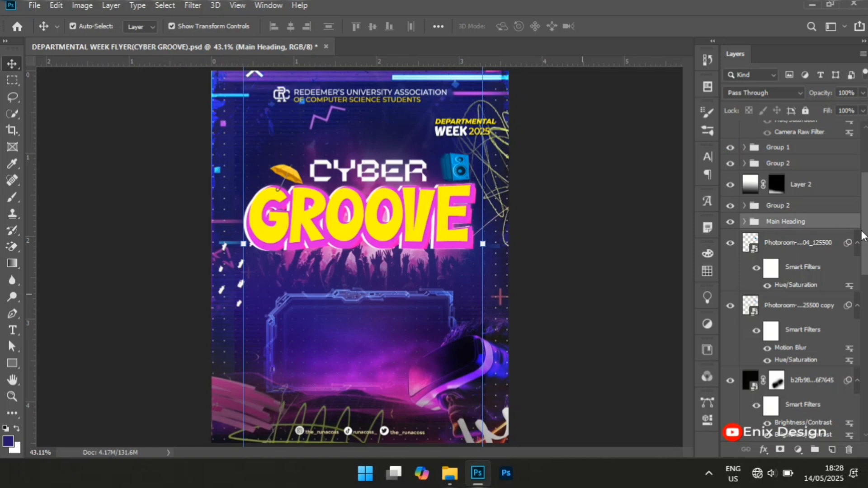
Show the Photoroom copy layer with the Drop Shadow effect and the Radio group above it
{"action": "left_click_drag", "start_coordinate": [863, 240], "coordinate": [853, 194]}
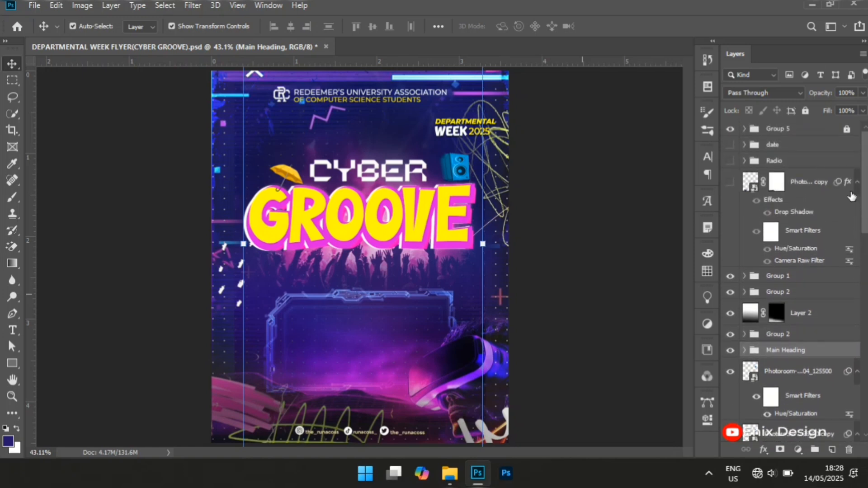
{"action": "left_click", "coordinate": [726, 183]}
{"action": "left_click", "coordinate": [731, 183]}
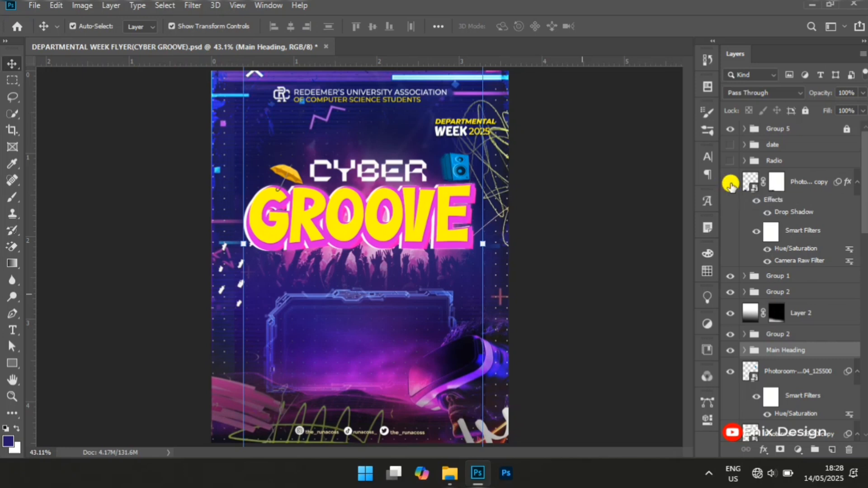
{"action": "left_click", "coordinate": [731, 184]}
{"action": "left_click", "coordinate": [730, 160]}
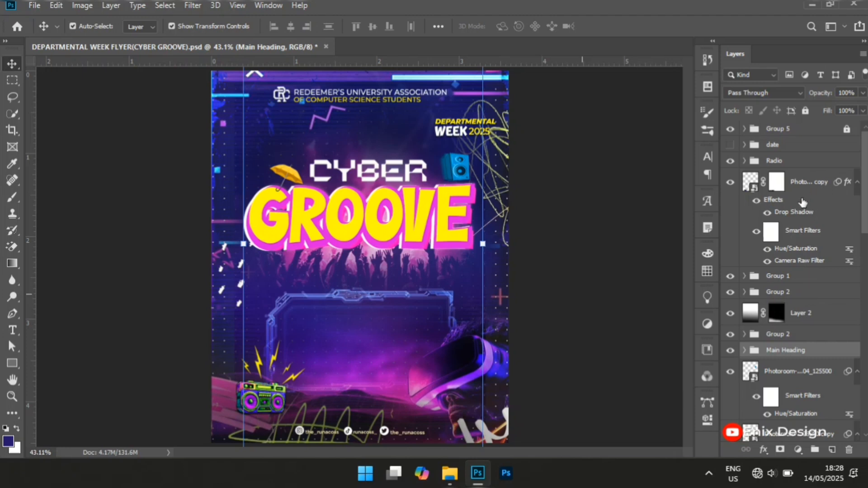
Show the date group and examine its text layers and effects, leaving the group collapsed and nothing selected
{"action": "left_click", "coordinate": [731, 145]}
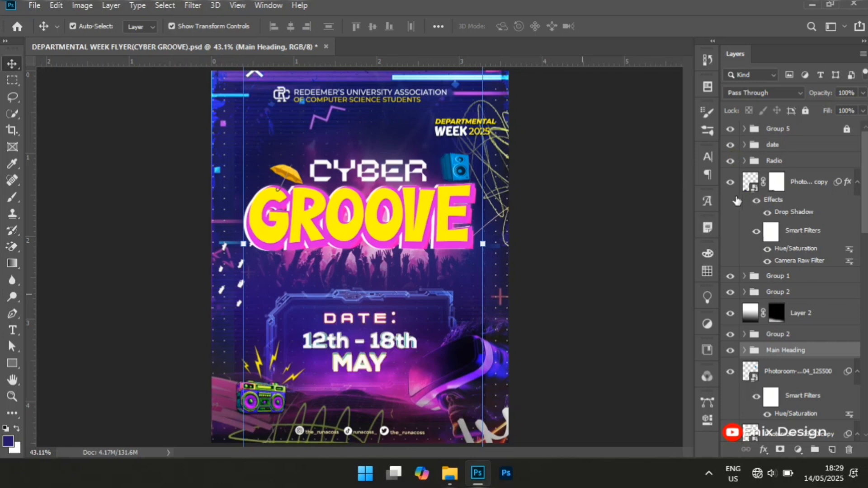
{"action": "left_click", "coordinate": [746, 145]}
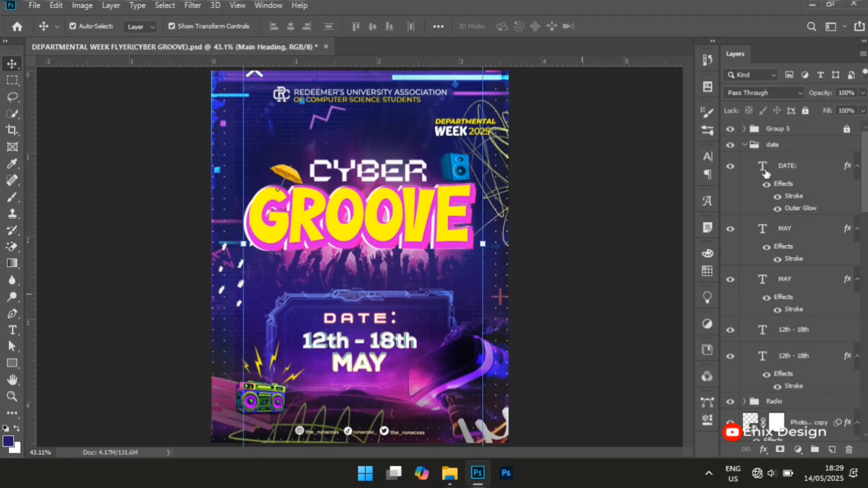
{"action": "left_click", "coordinate": [745, 145]}
{"action": "left_click", "coordinate": [627, 243]}
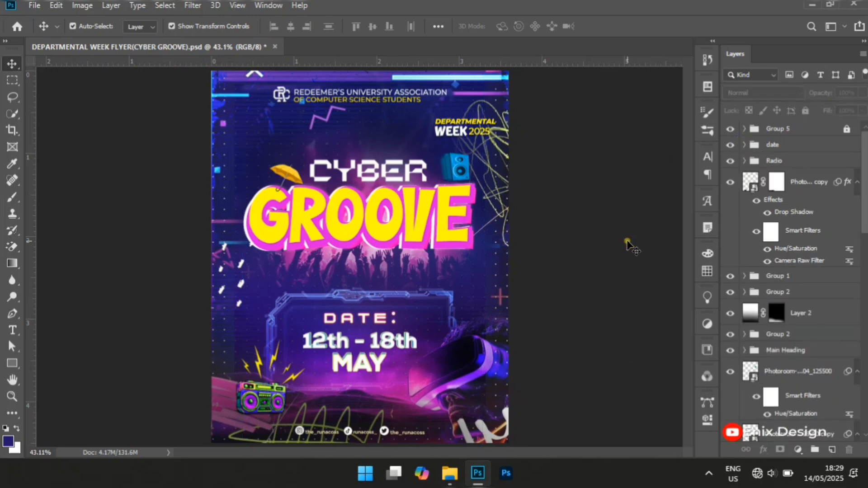